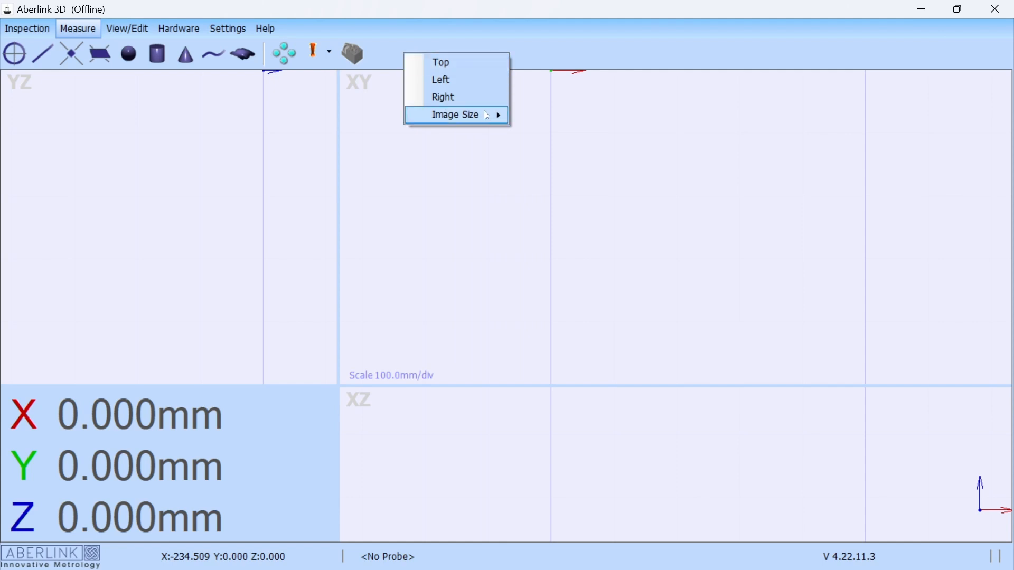
- Dock the Measure toolbar using the Left placement option
click(463, 81)
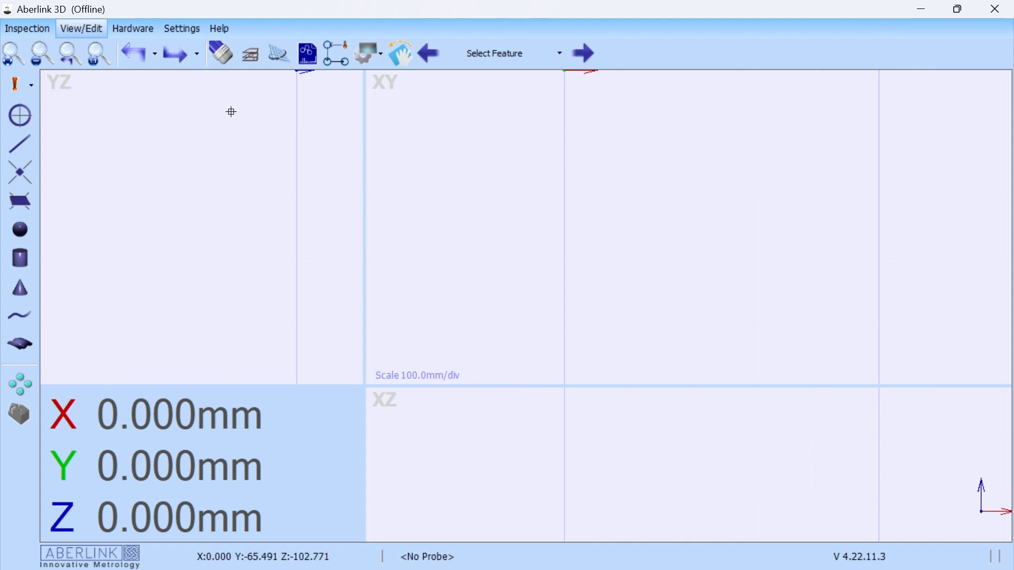
- Open the application configuration and review the metric rounding and default tolerance fields in the Units settings
click(182, 28)
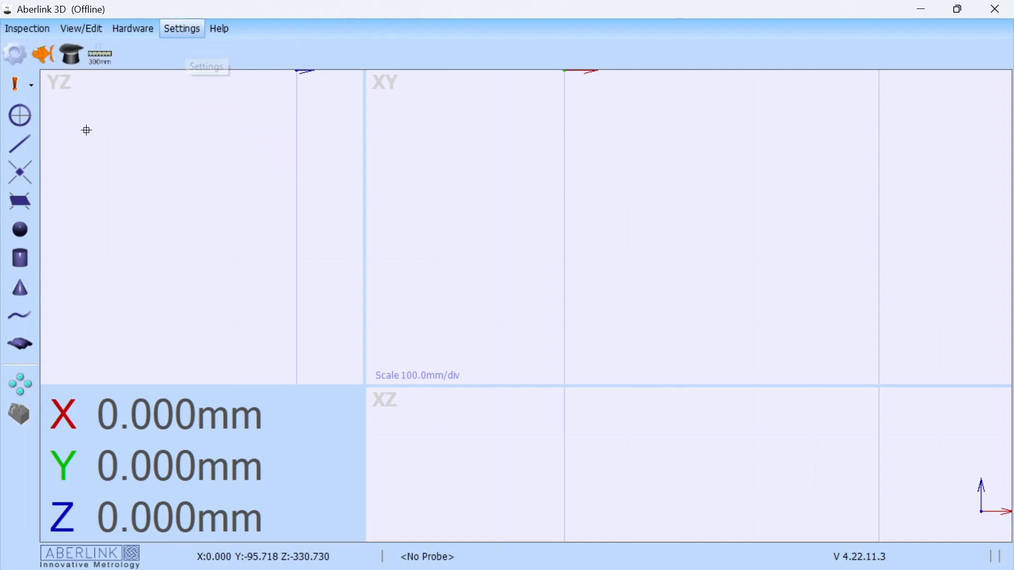
click(21, 59)
click(185, 100)
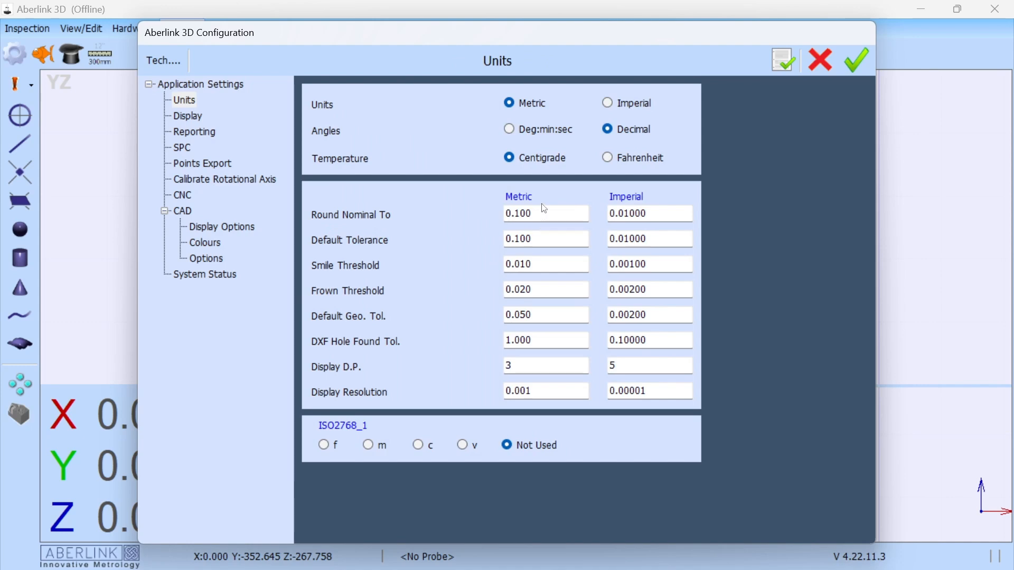
click(544, 212)
click(565, 238)
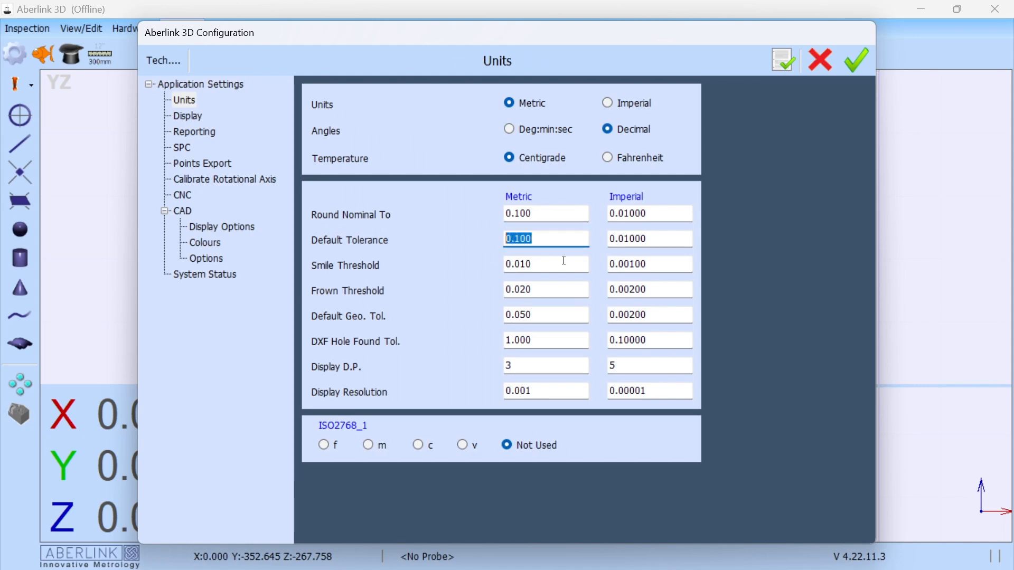
- In the Display settings, set the maximum number of grid lines to 0 and the display font to Tahoma 12pt, and save
click(188, 117)
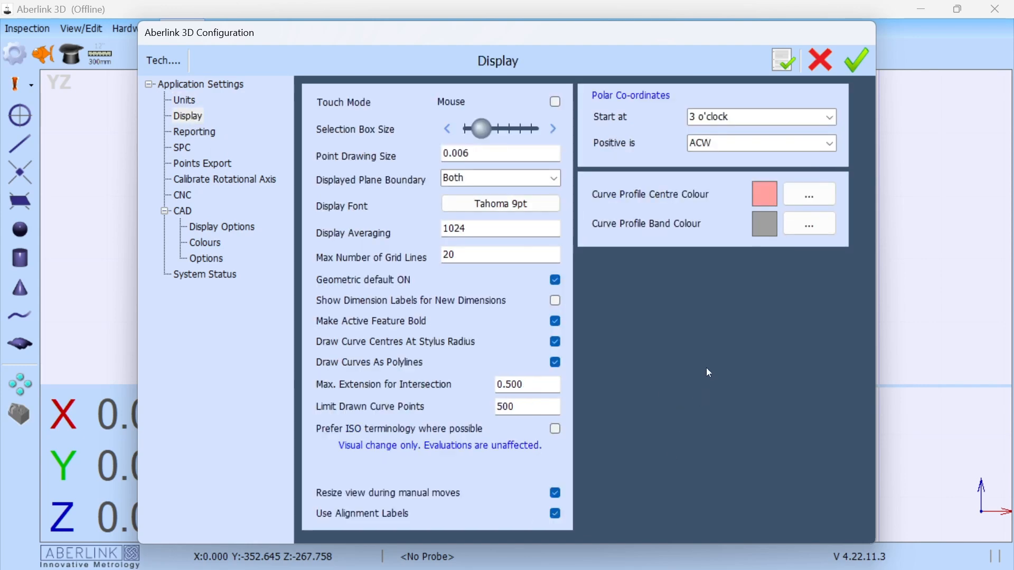
click(478, 256)
text(0)
click(502, 206)
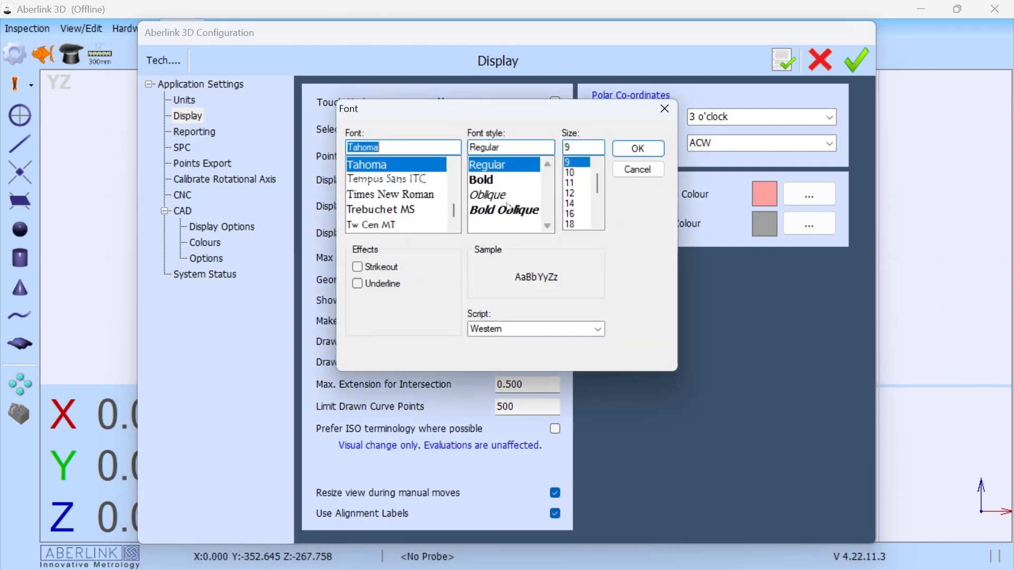
click(572, 193)
click(628, 150)
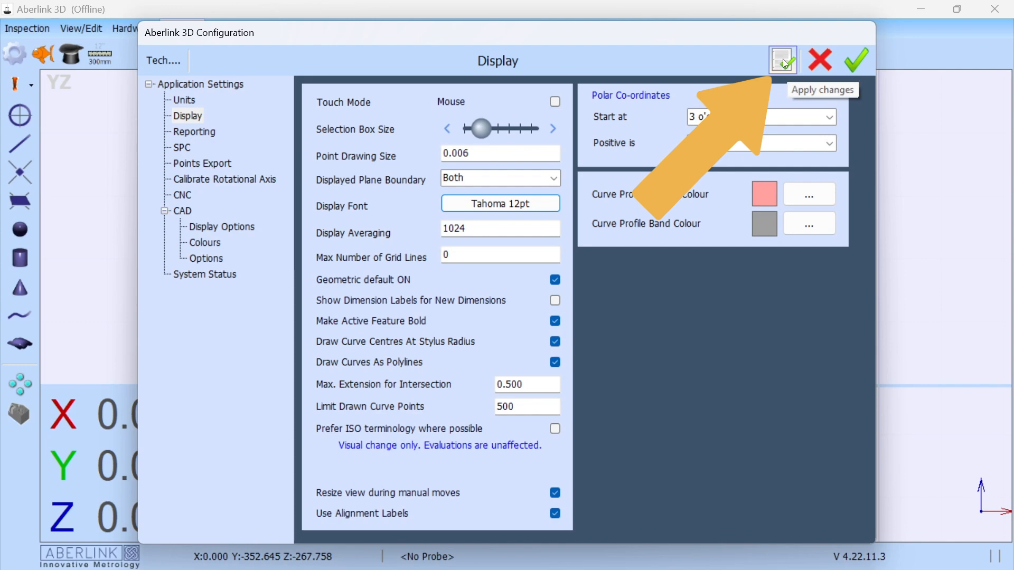
click(851, 59)
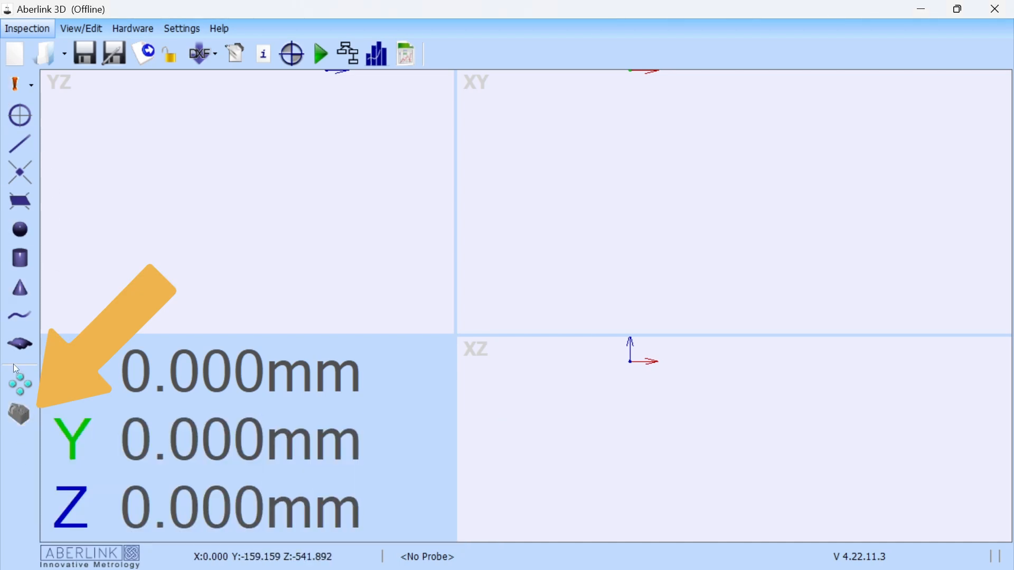
- Dock the CAD window inside the main window and enlarge its pane among the views
click(16, 424)
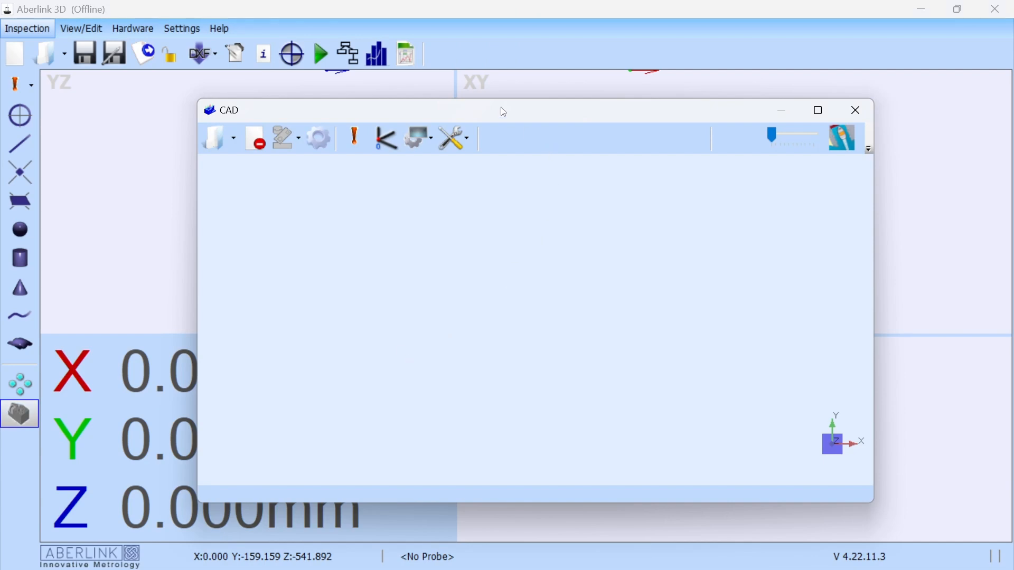
drag(504, 113, 466, 83)
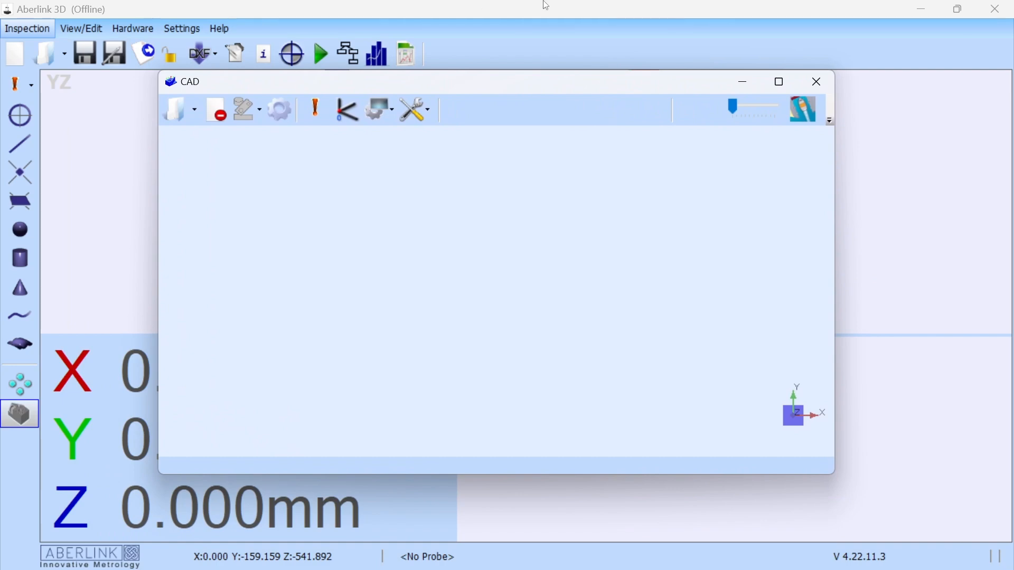
drag(456, 90, 459, 111)
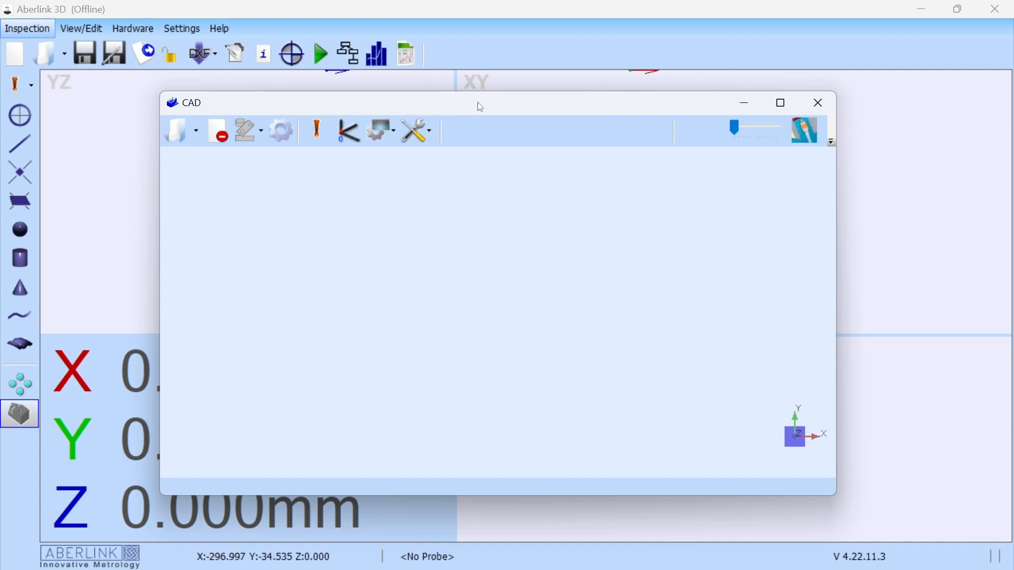
drag(478, 103, 448, 108)
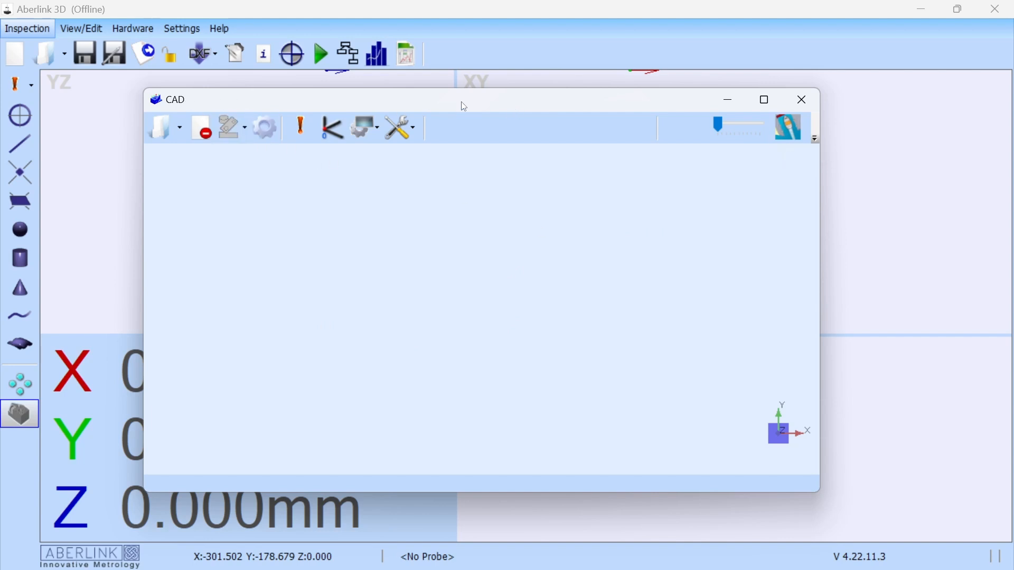
drag(265, 107, 296, 82)
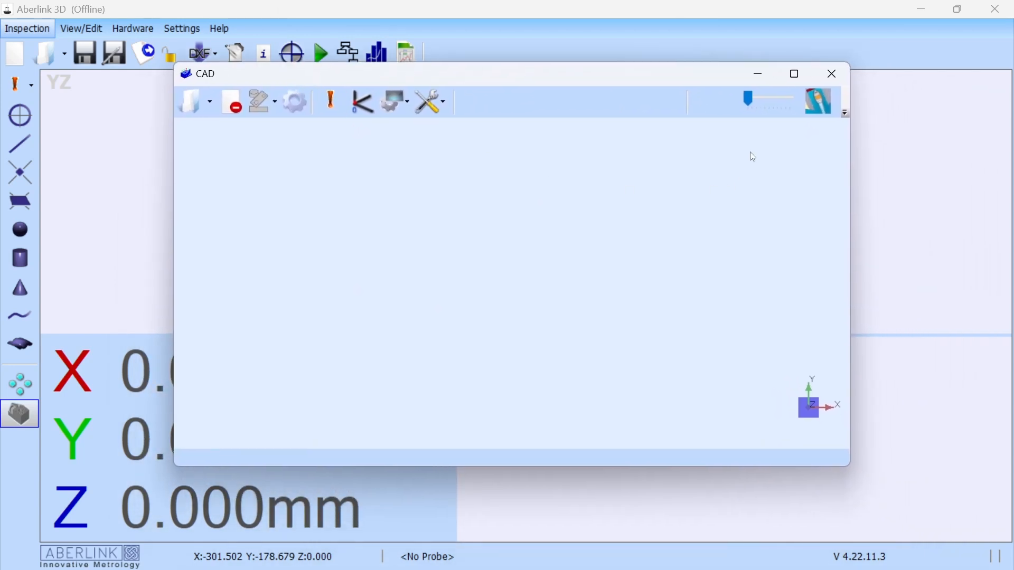
click(819, 100)
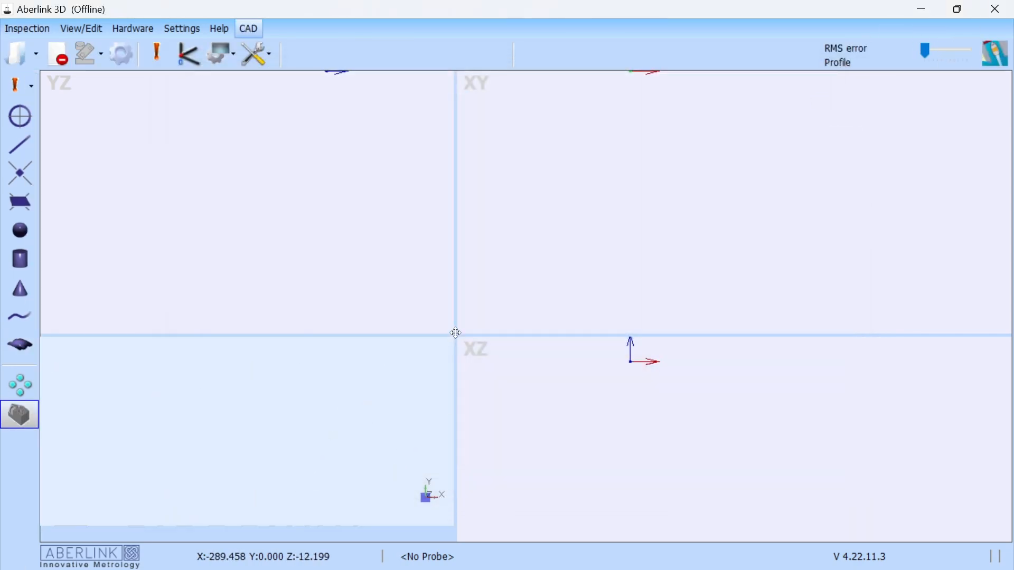
drag(454, 335, 560, 294)
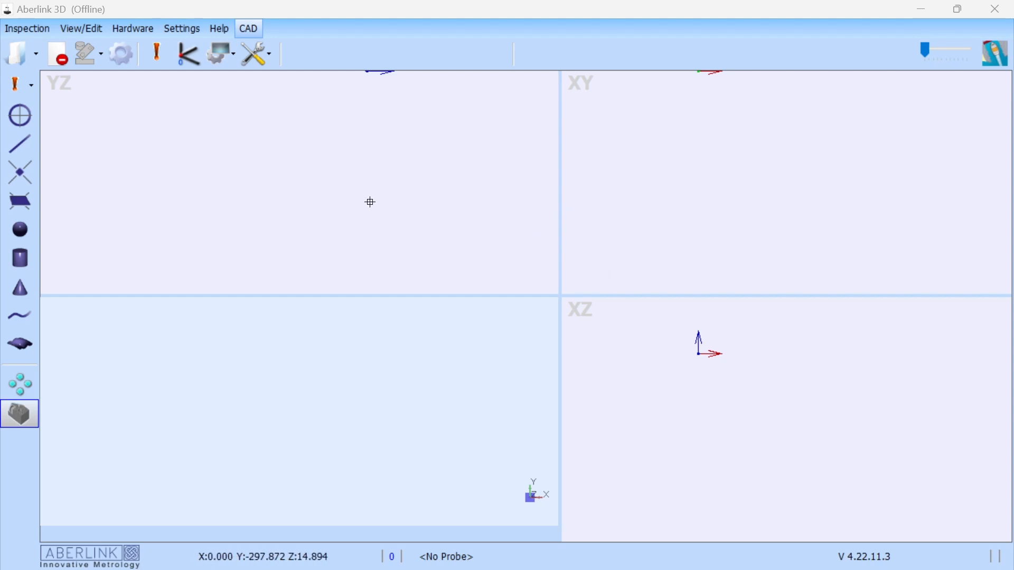
- Switch on the CAD probes and open the CAD Probe Manager
click(157, 53)
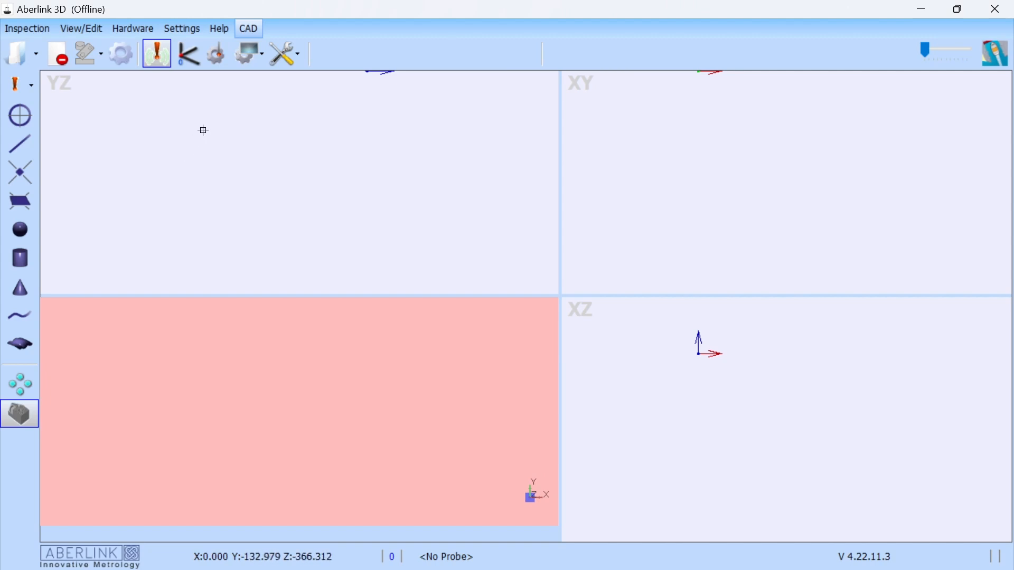
click(227, 56)
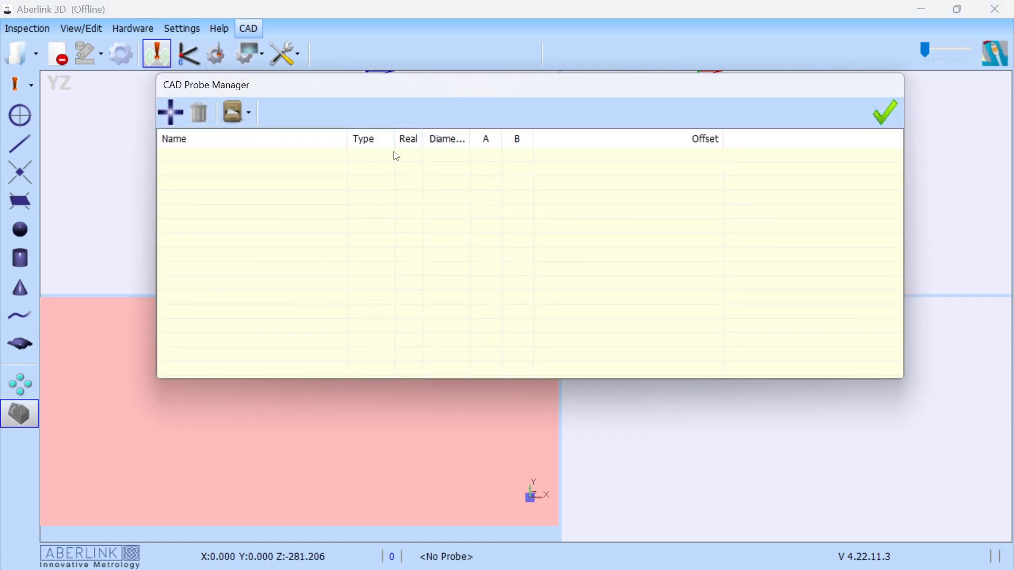
drag(435, 95, 409, 129)
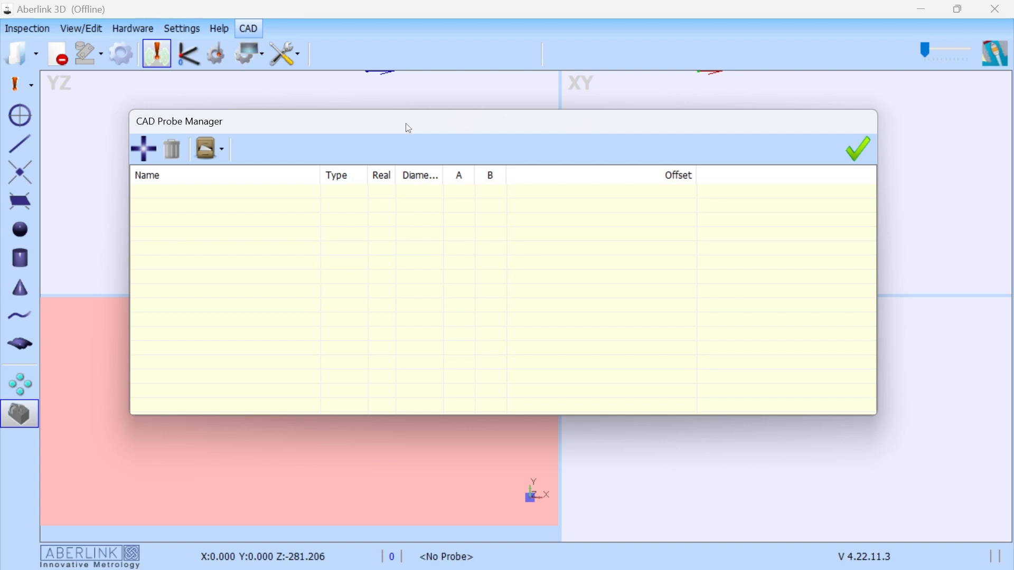
click(211, 149)
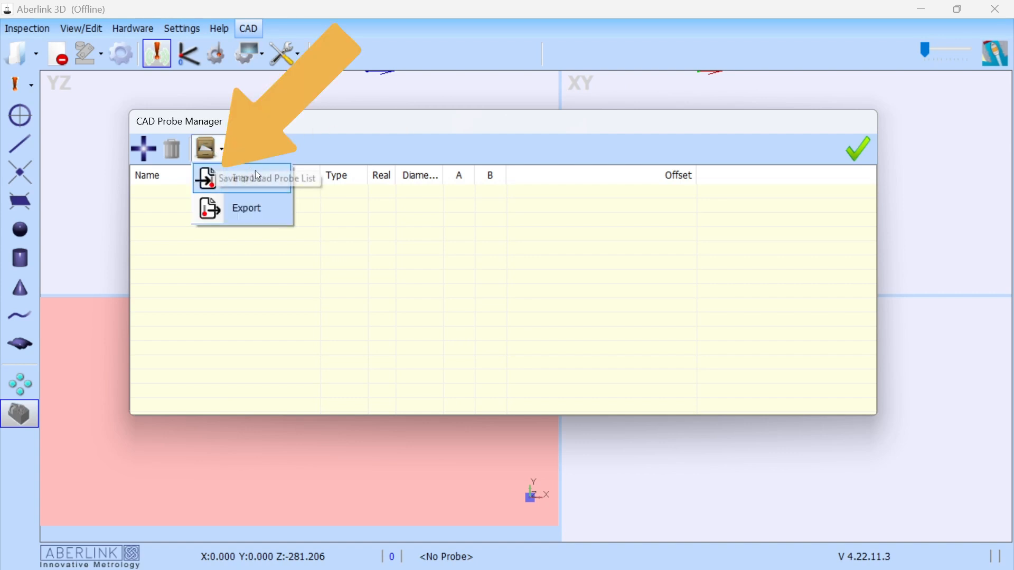
click(277, 130)
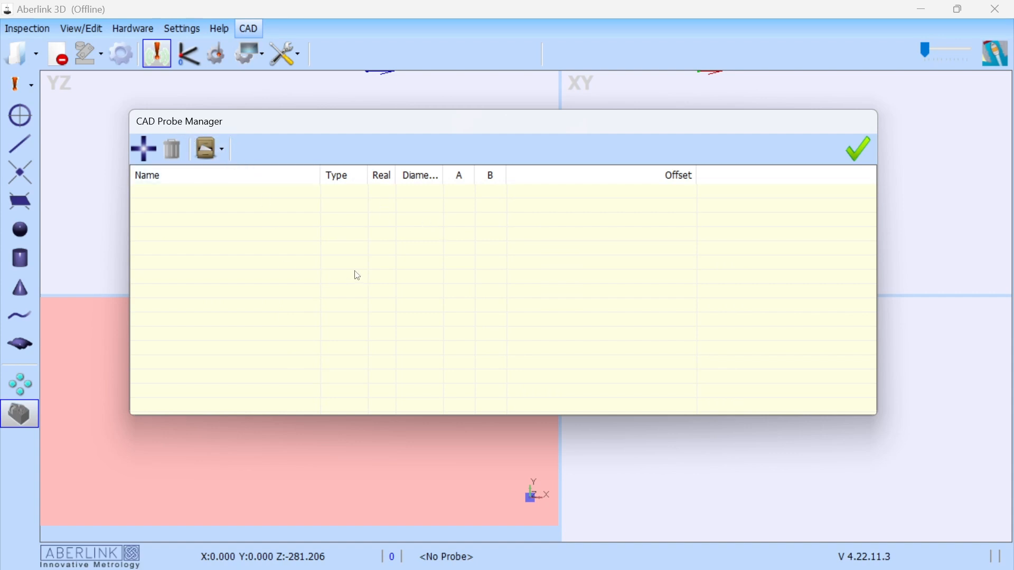
- Create a new Touch probe in the CAD Probe Manager and set its stylus diameter to 4
click(149, 154)
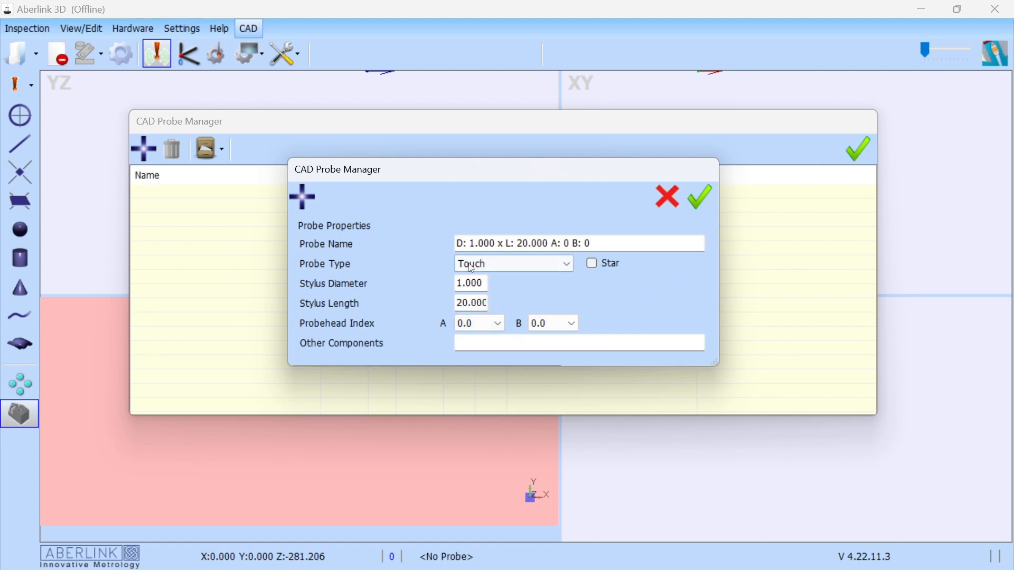
click(570, 271)
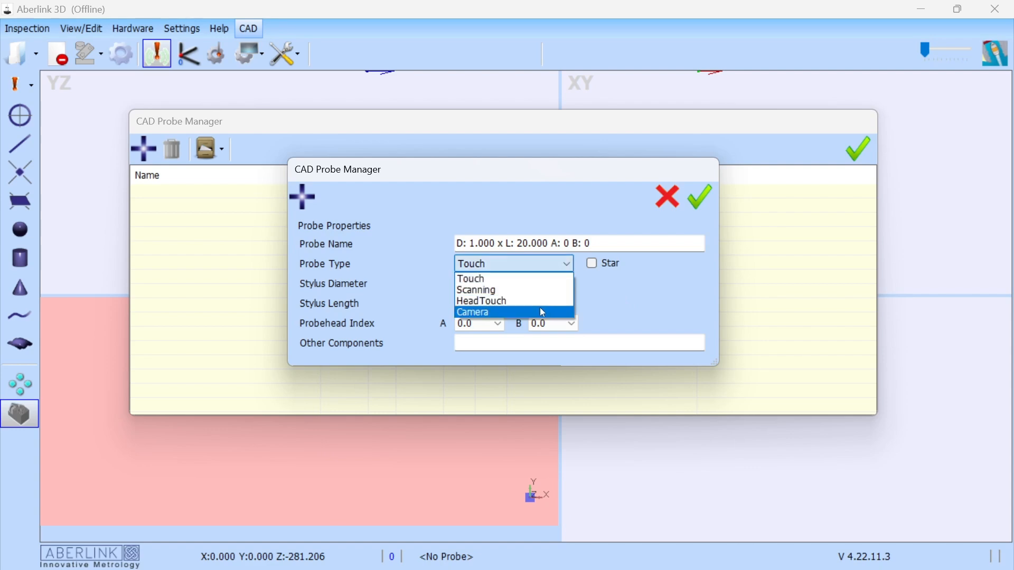
click(608, 304)
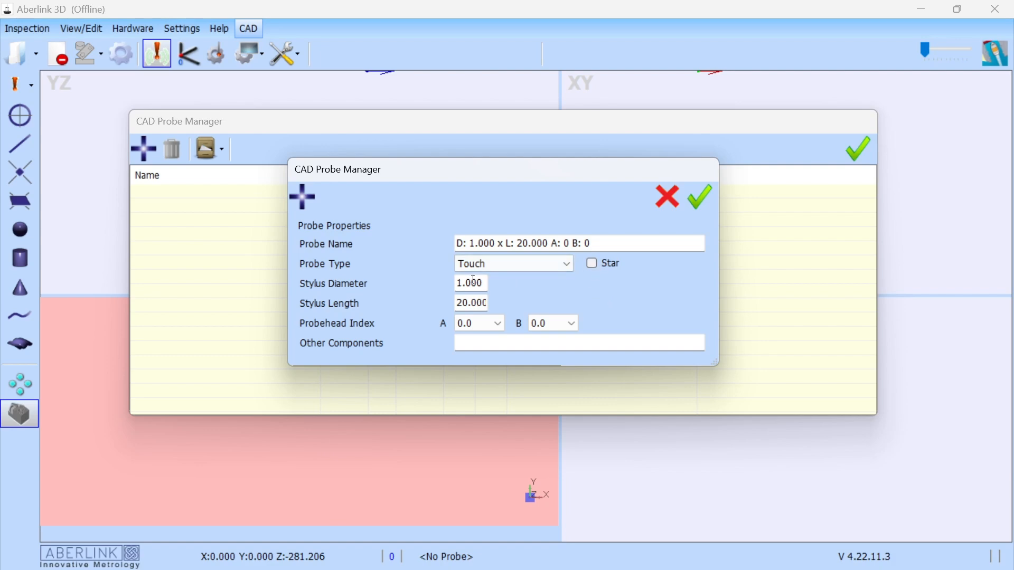
drag(461, 282, 485, 285)
key(BackSpace)
text(4)
drag(458, 302, 488, 304)
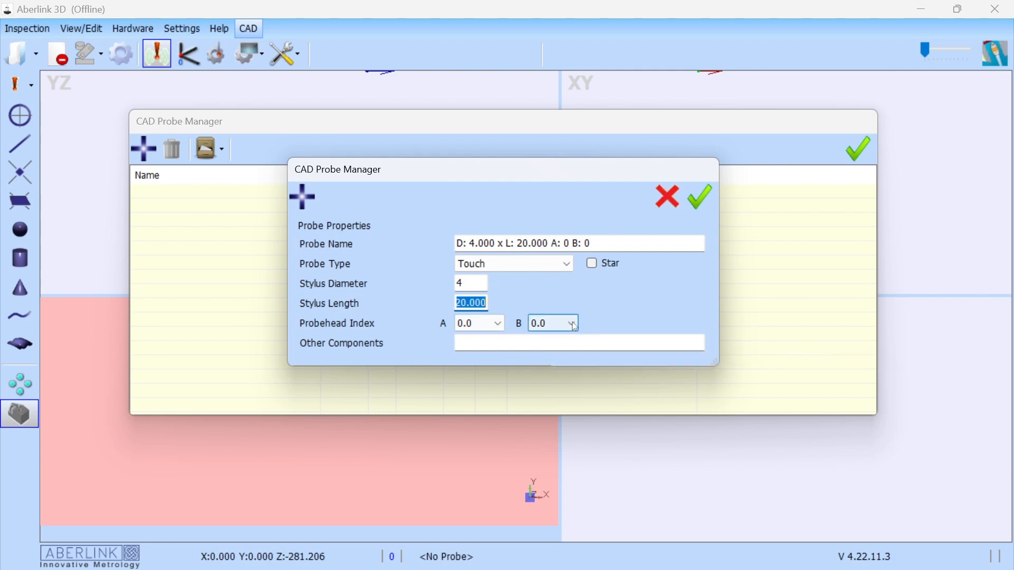
- Enter "20mm Extension TP20 Std Force" as the probe's other components and add the probe to the list
click(492, 347)
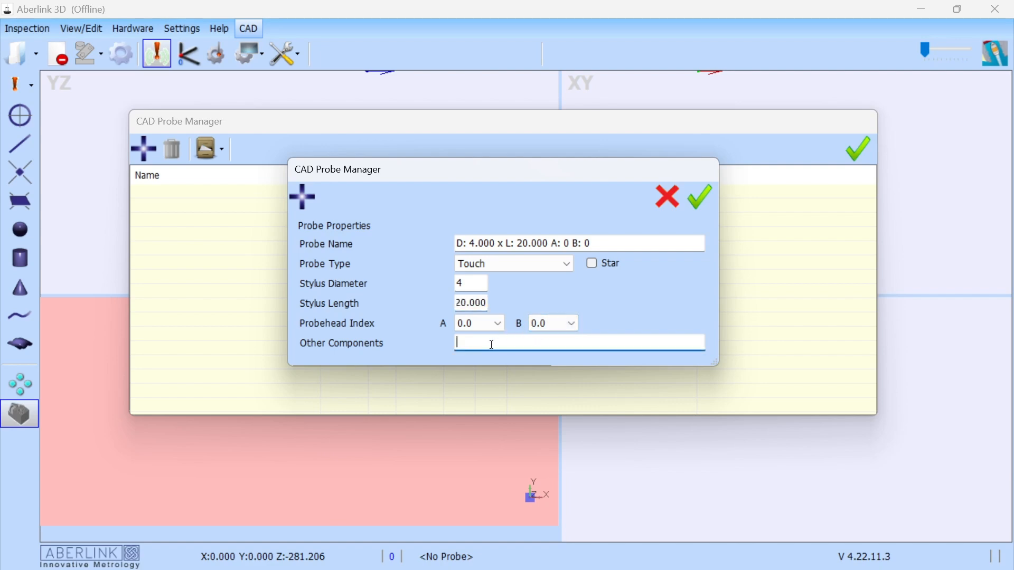
text(20mm Extensi)
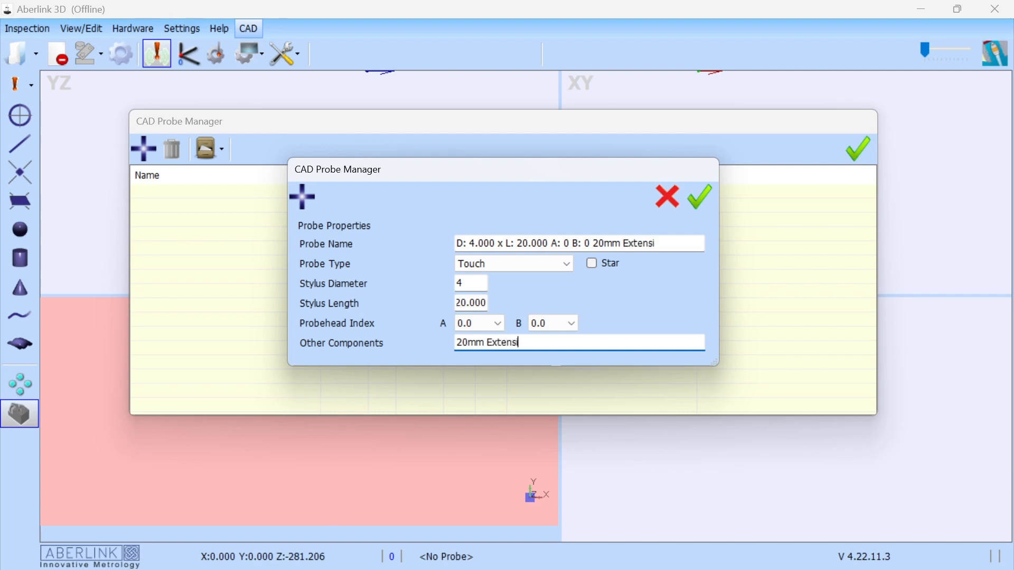
text(on TP20 Std Force)
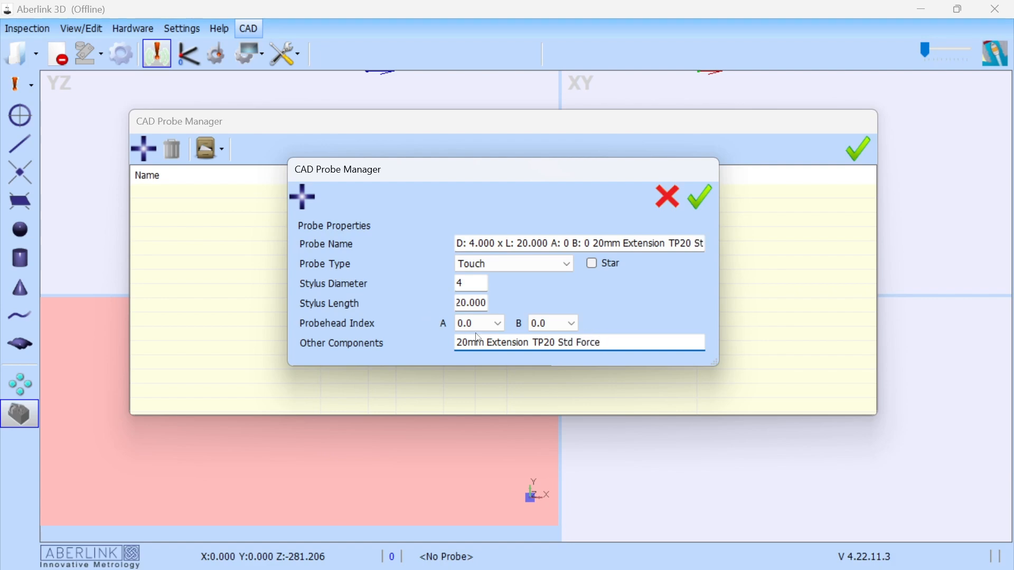
drag(633, 344, 451, 335)
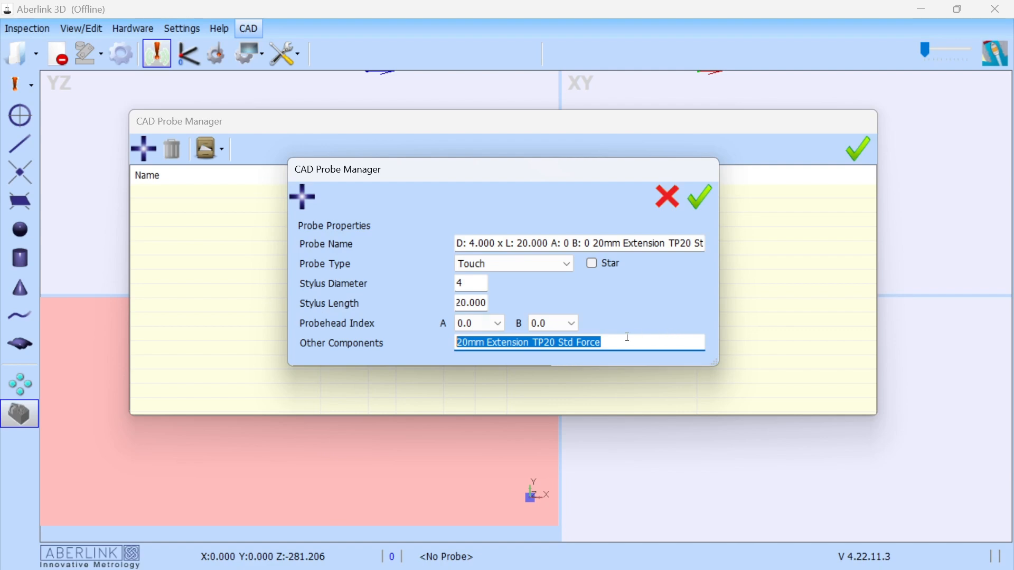
click(605, 342)
drag(600, 342, 442, 335)
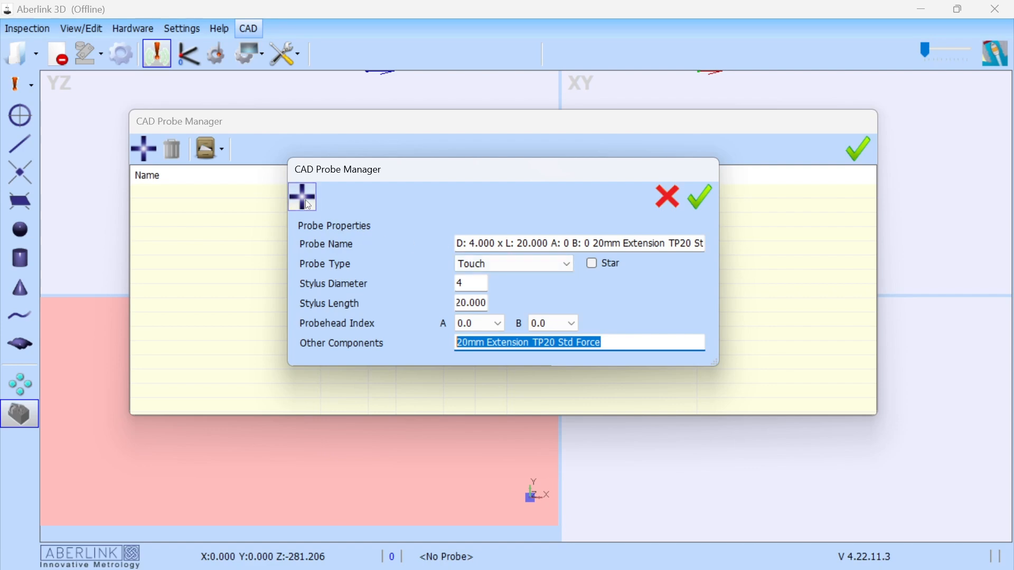
click(700, 201)
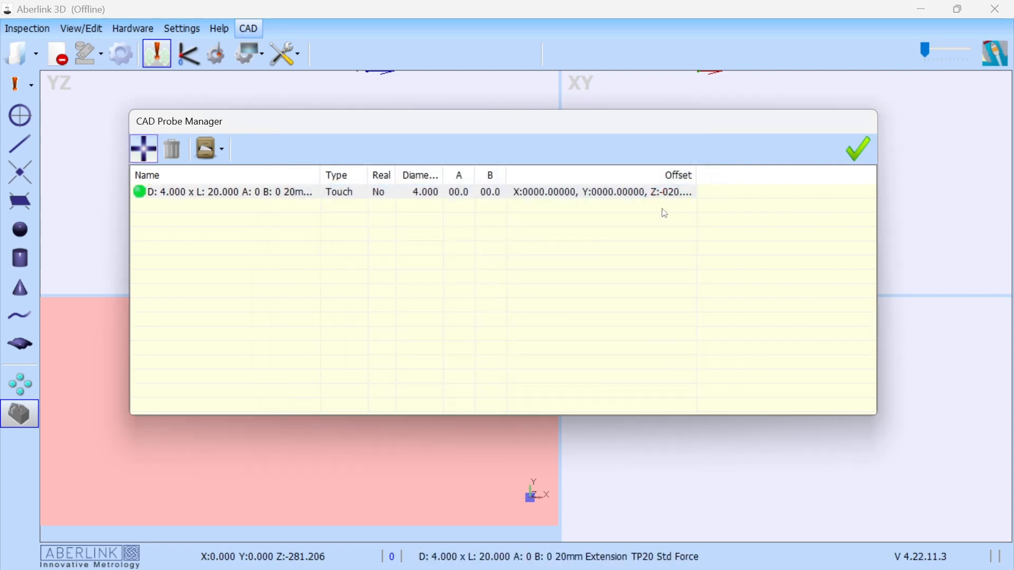
- Import the probe list file "AxiomToo - Export Probe List.xml" from the Downloads folder and look through the loaded probes
click(222, 150)
click(244, 180)
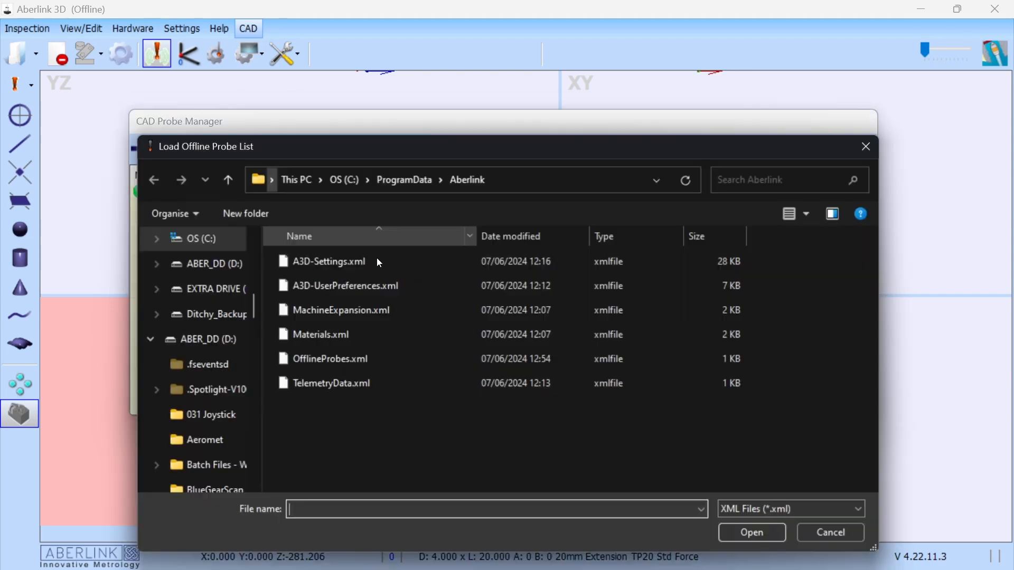
drag(254, 315, 252, 252)
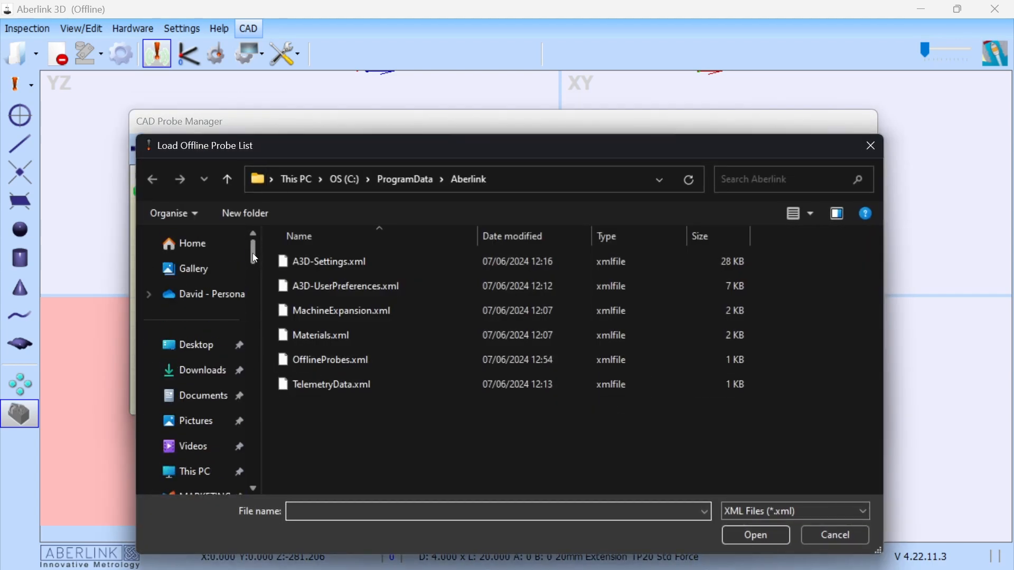
click(204, 369)
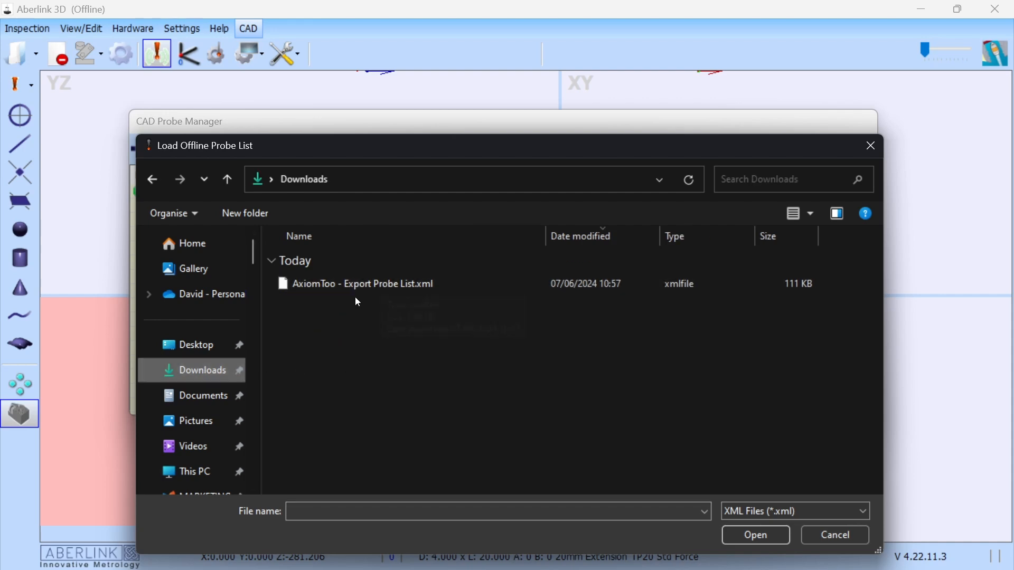
double_click(351, 283)
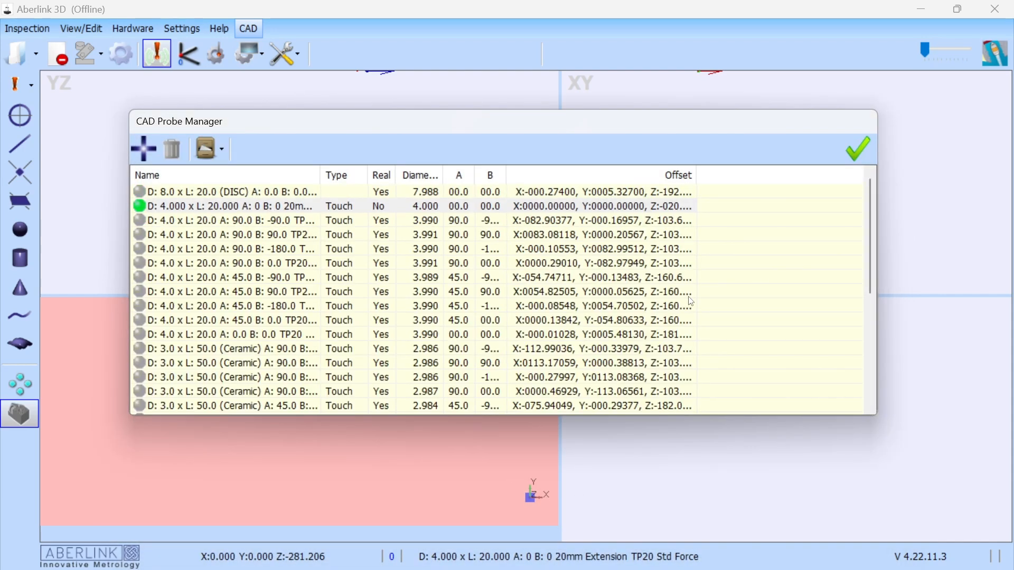
scroll(269, 232, down, 5)
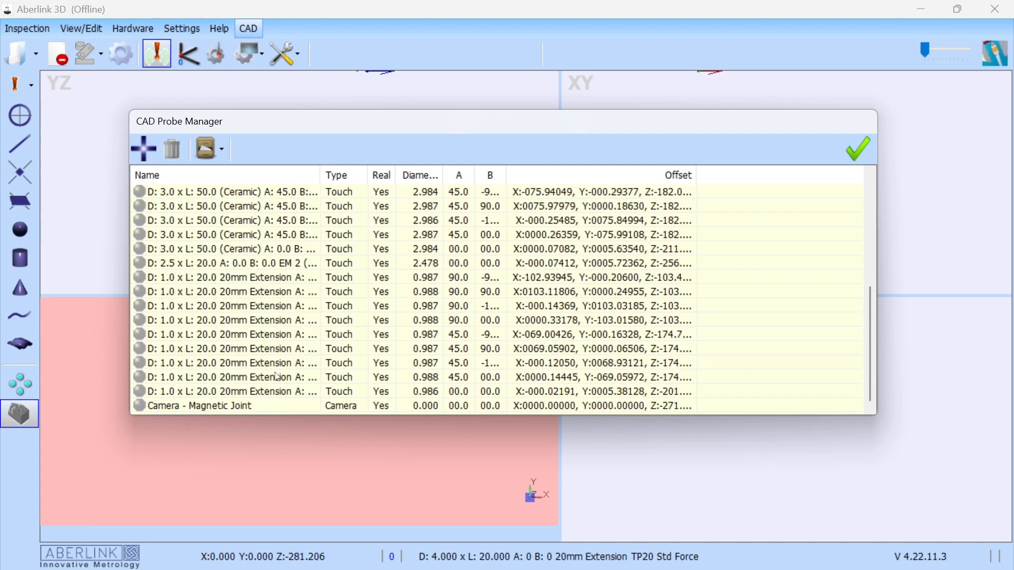
- Widen the probe name column, make the D: 4.0 x L: 20.0 A: 90.0 B: -180.0 probe current, and check the active probe list
scroll(274, 376, up, 5)
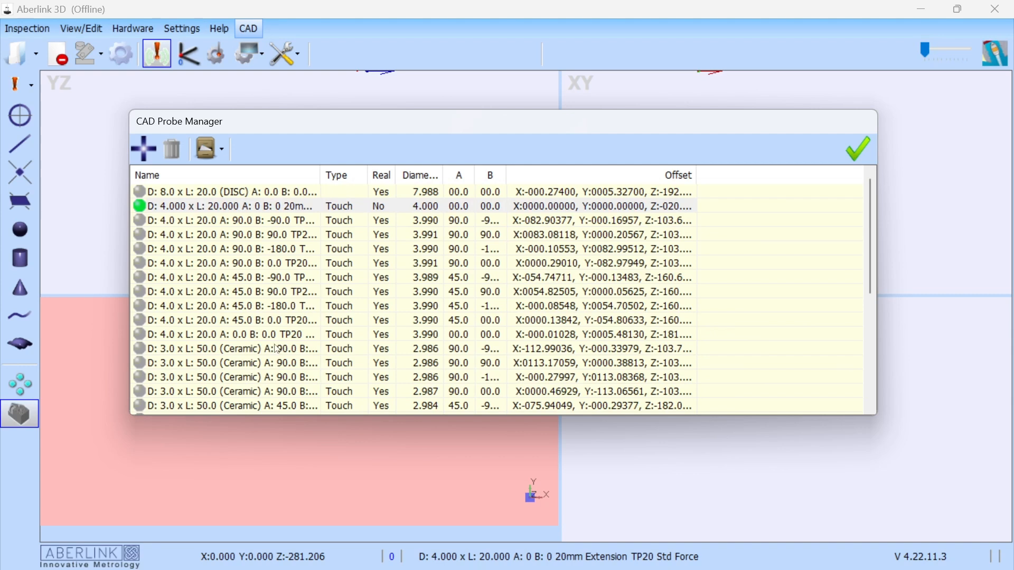
drag(321, 176, 459, 185)
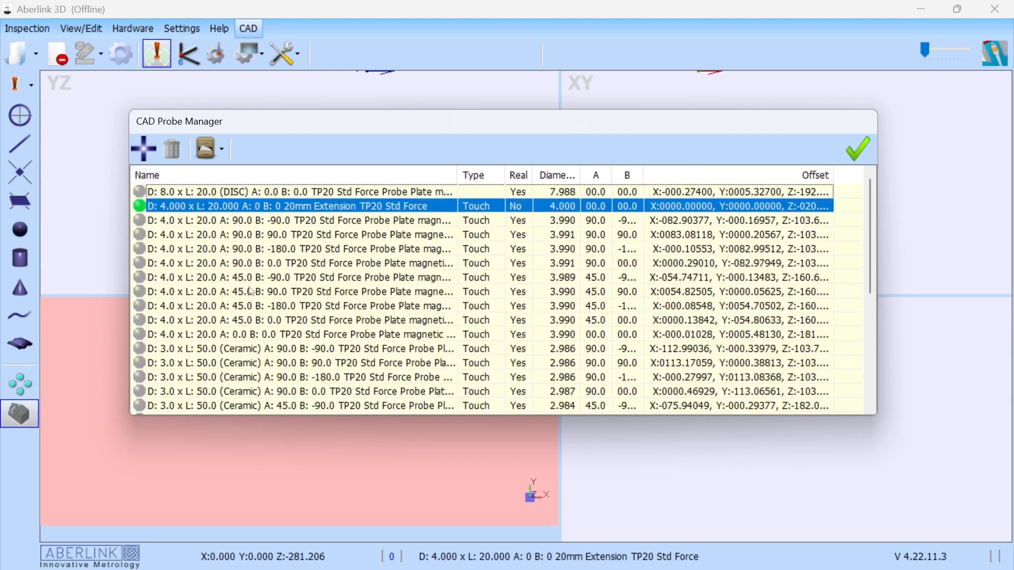
right_click(245, 250)
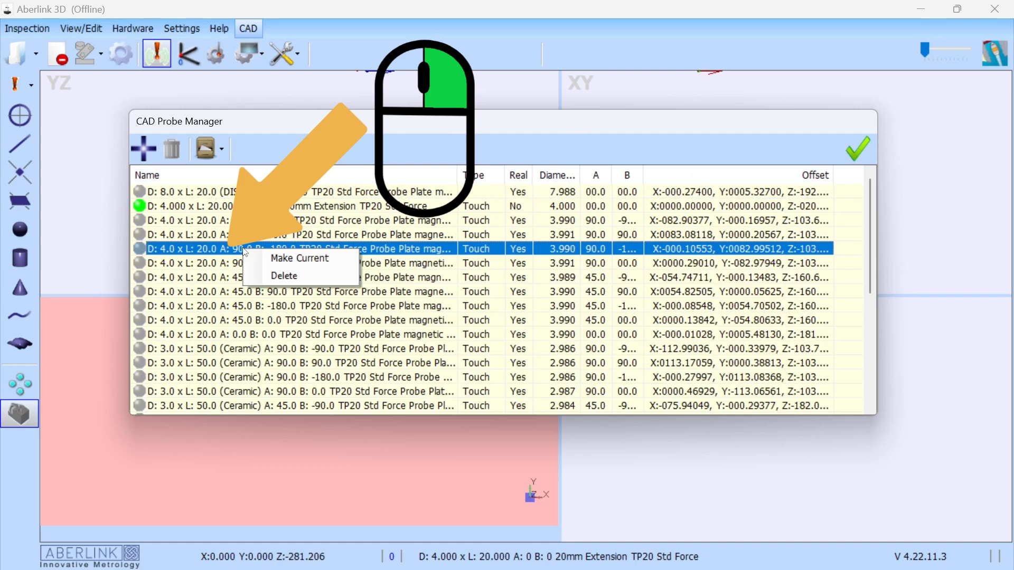
click(300, 260)
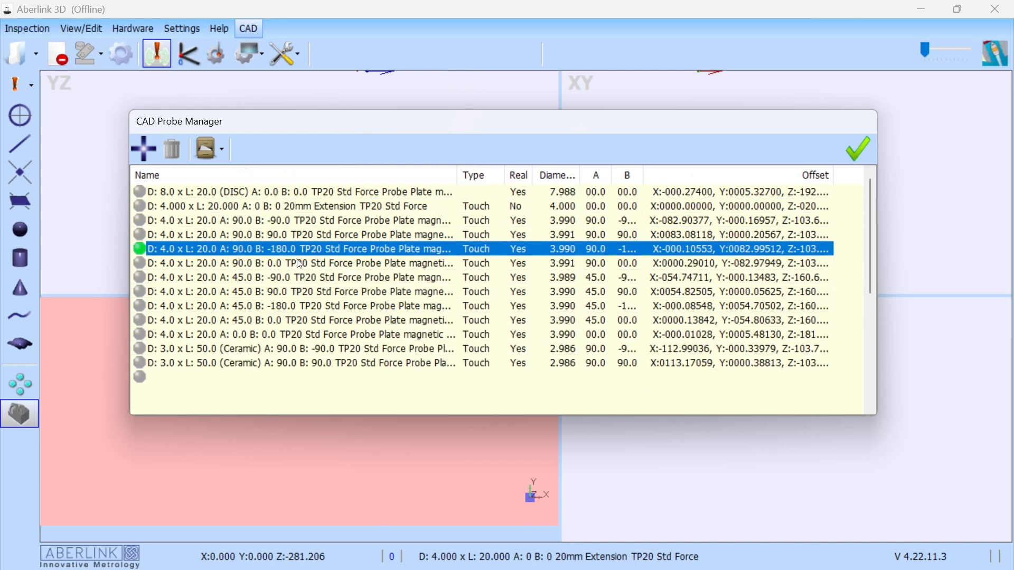
click(858, 149)
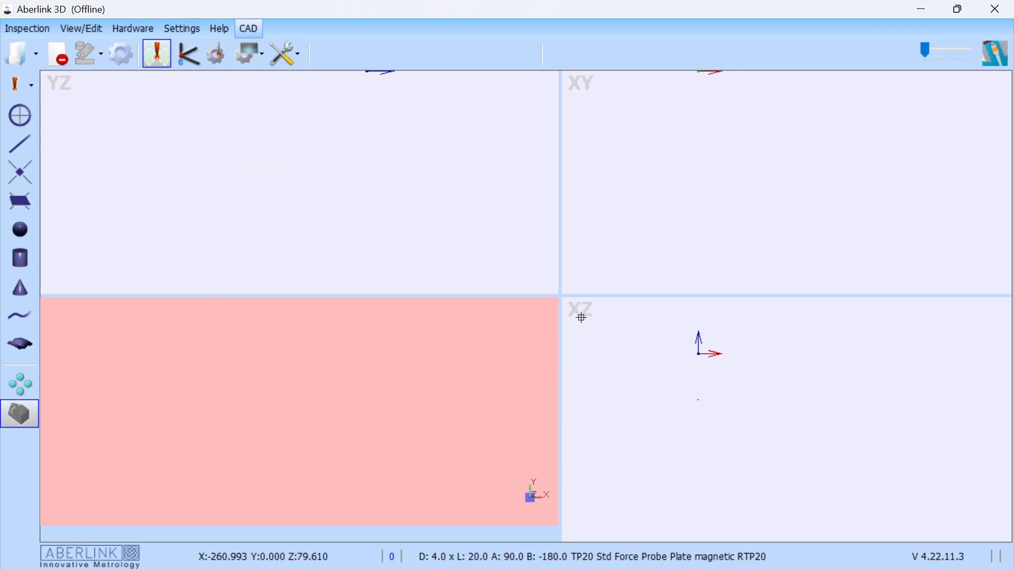
click(20, 84)
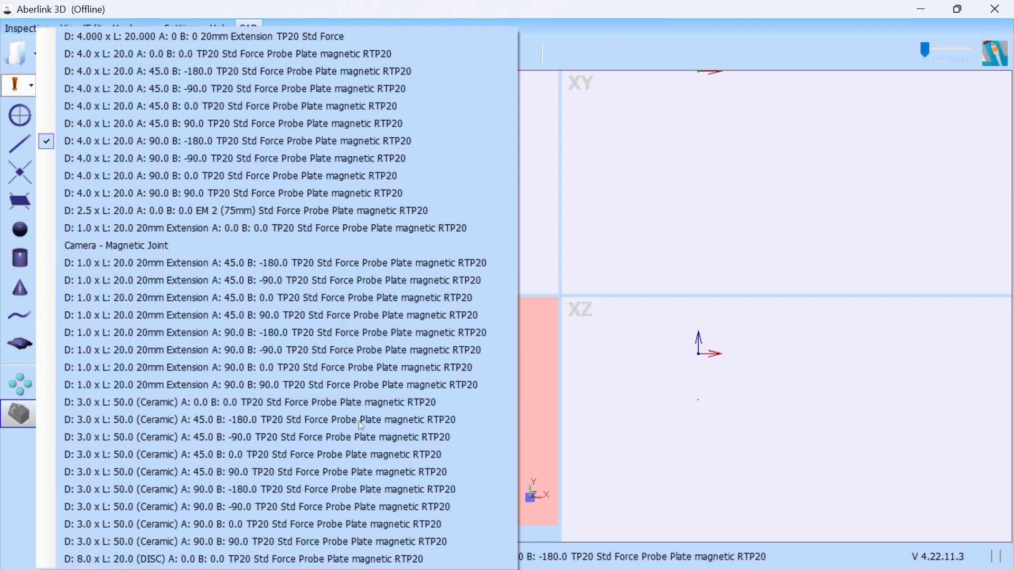
click(660, 234)
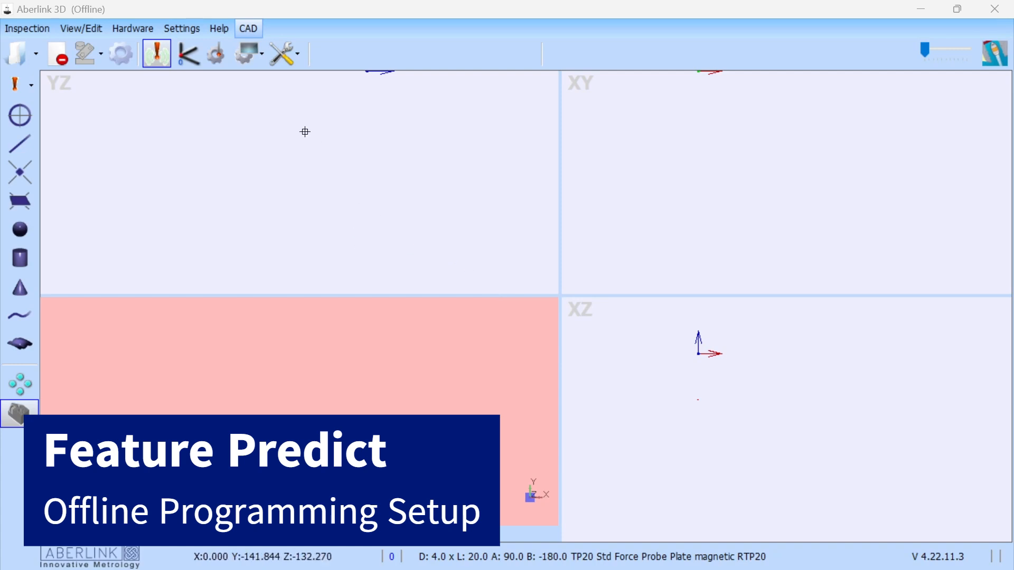
- Turn on Store Points and Feature Predict in the settings
click(184, 31)
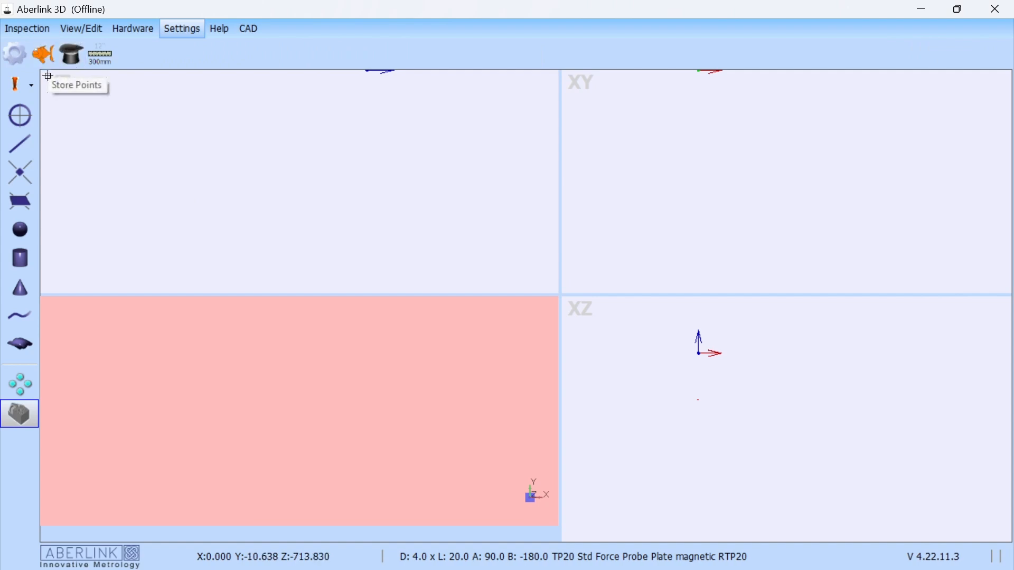
click(48, 57)
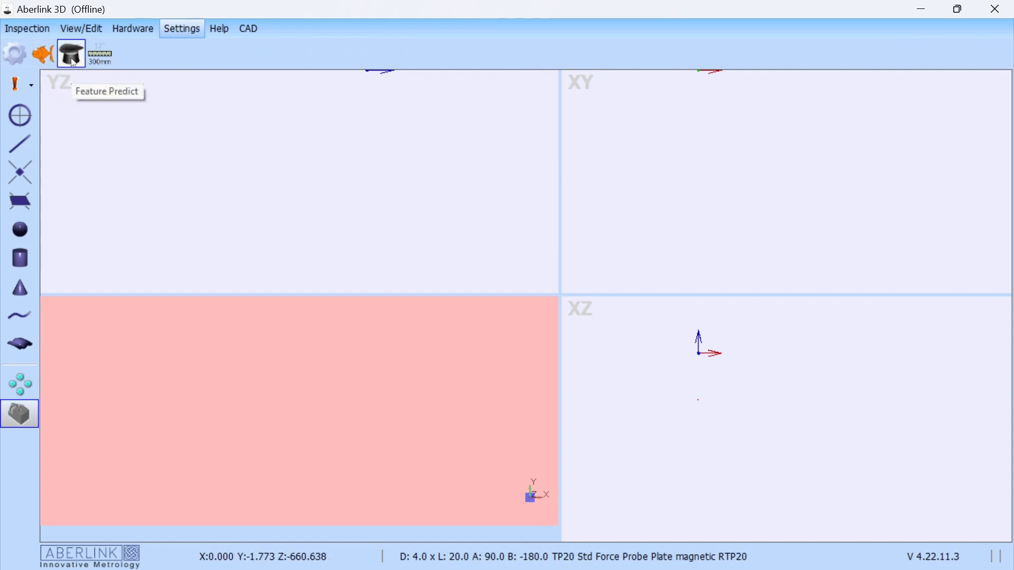
click(43, 54)
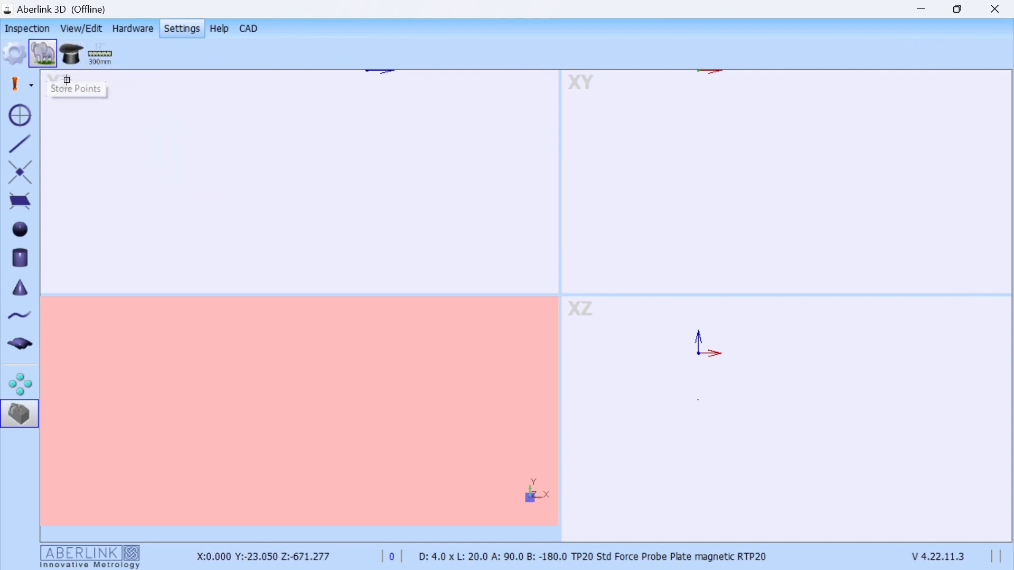
click(71, 54)
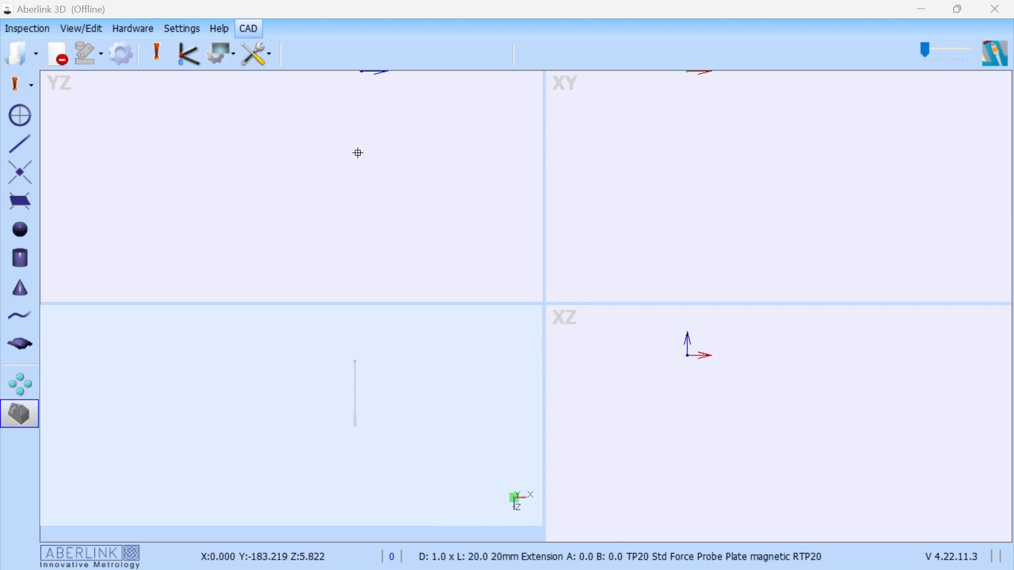
- Load the CAD model AberlinkTestPiece-New.STEP and orient it to face the side with the multiple holes
click(36, 61)
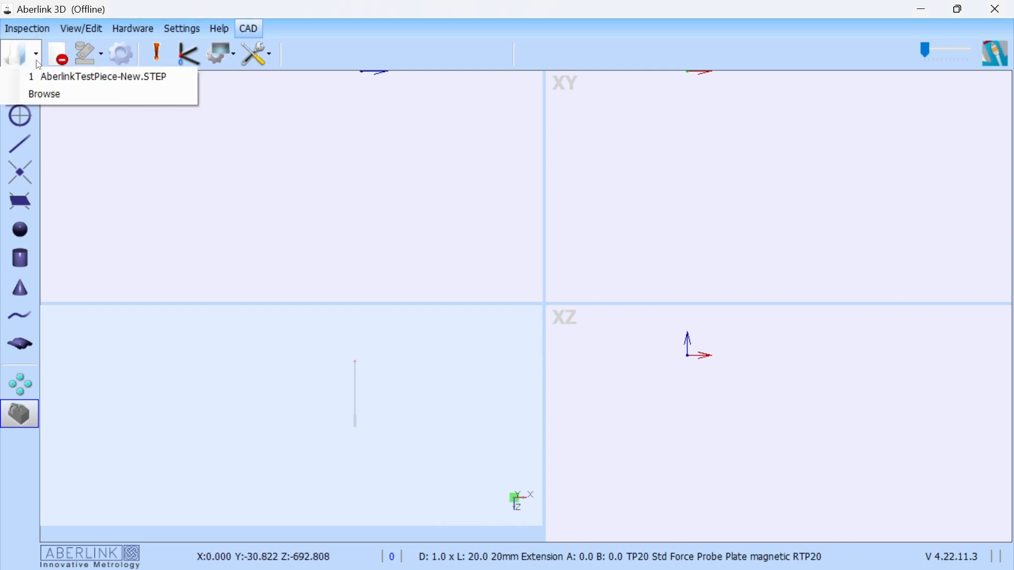
click(88, 82)
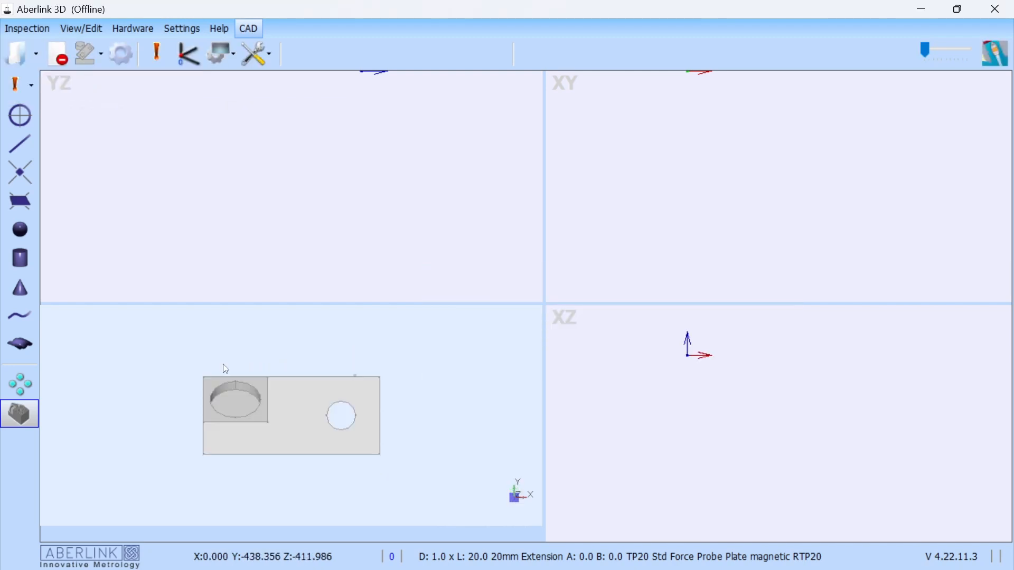
drag(363, 387, 393, 405)
click(512, 498)
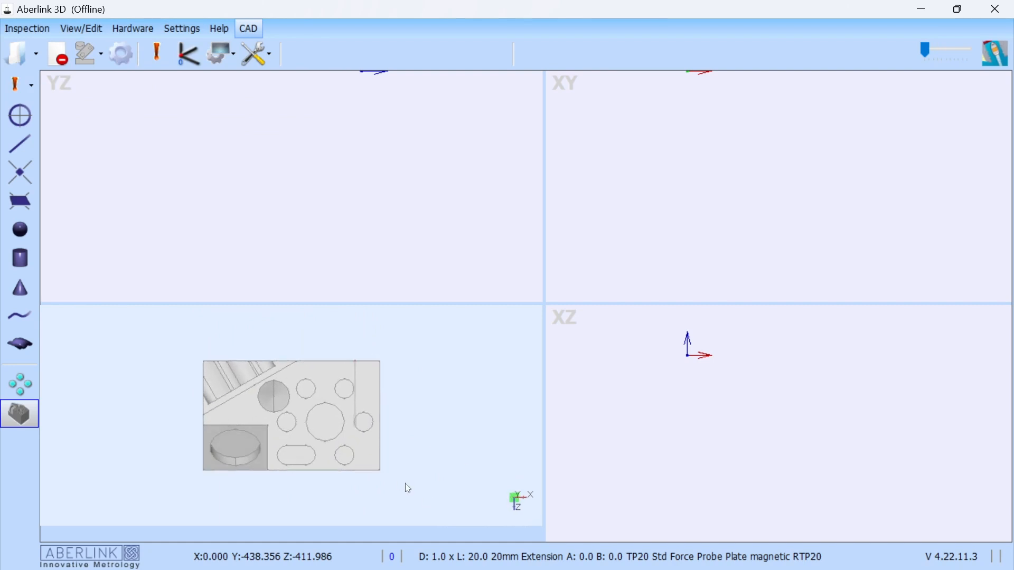
- Align the CAD model's axes to the currently displayed face with the X,Y Align function
click(188, 53)
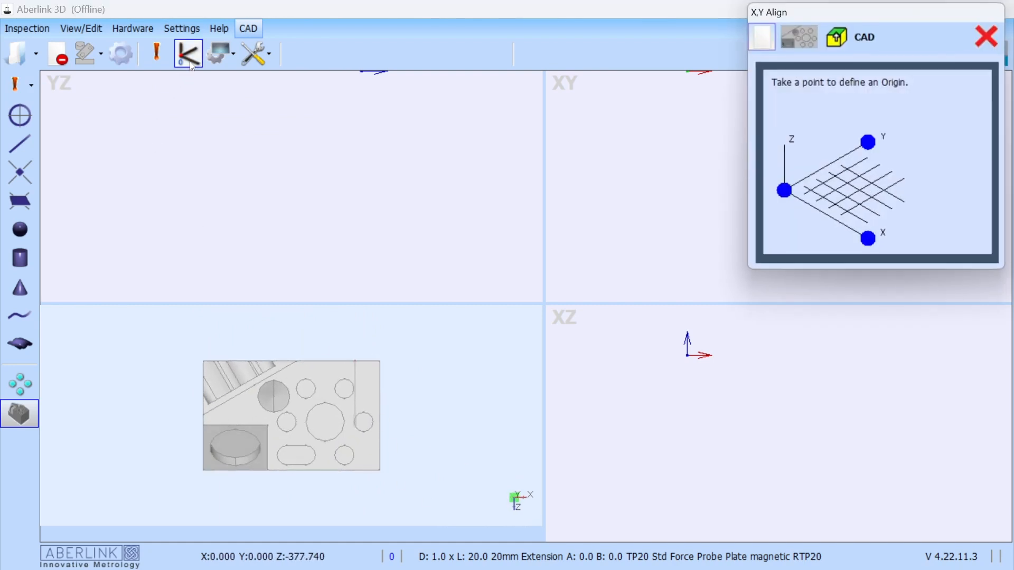
click(809, 36)
click(993, 35)
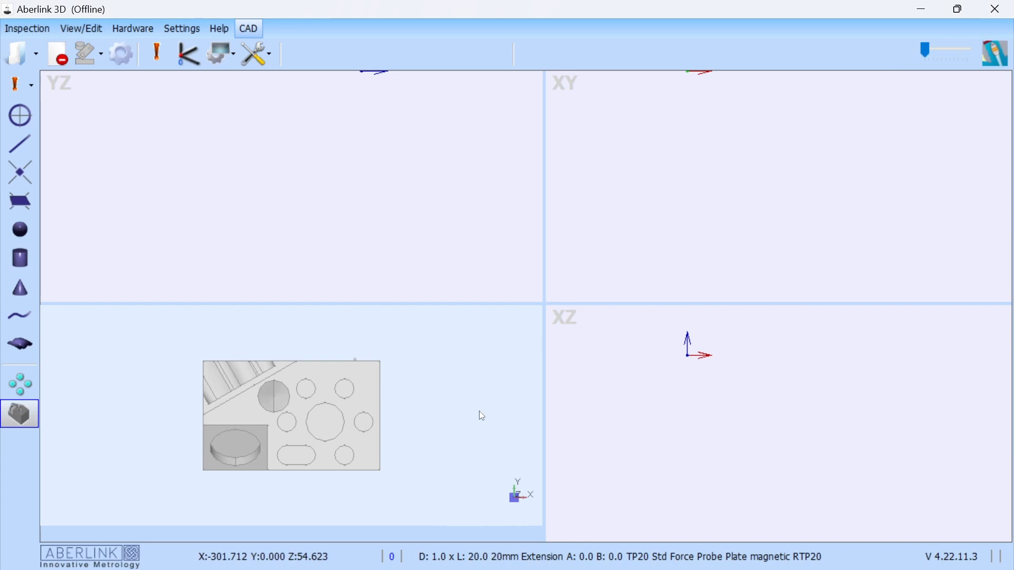
- Select the "D: 4.000 x L: 20.000 A: 0 B: 0 20mm Extension TP20 Std Force" probe and switch on the CAD probes
drag(480, 412, 483, 377)
scroll(318, 428, up, 2)
scroll(315, 427, up, 1)
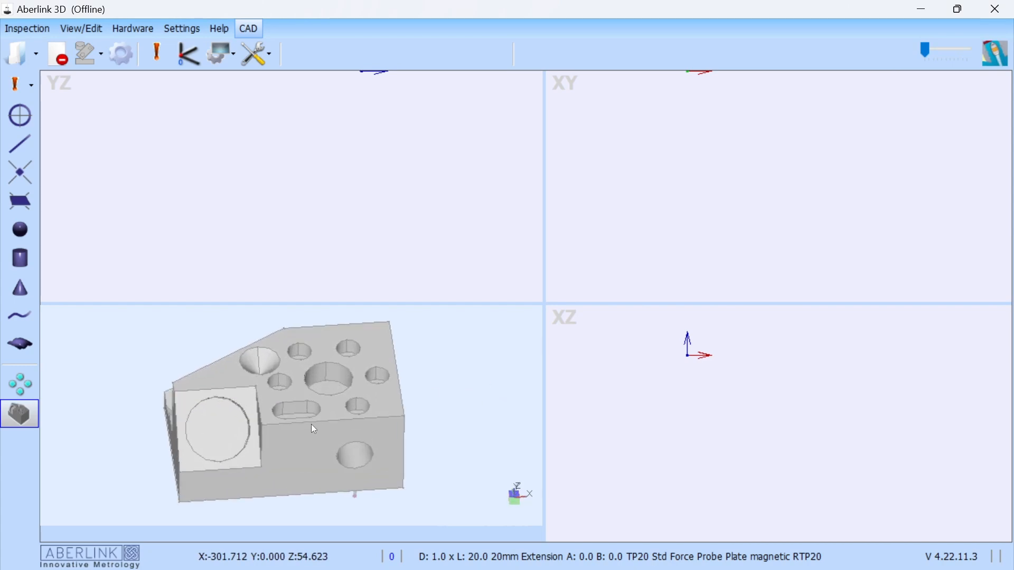
click(33, 88)
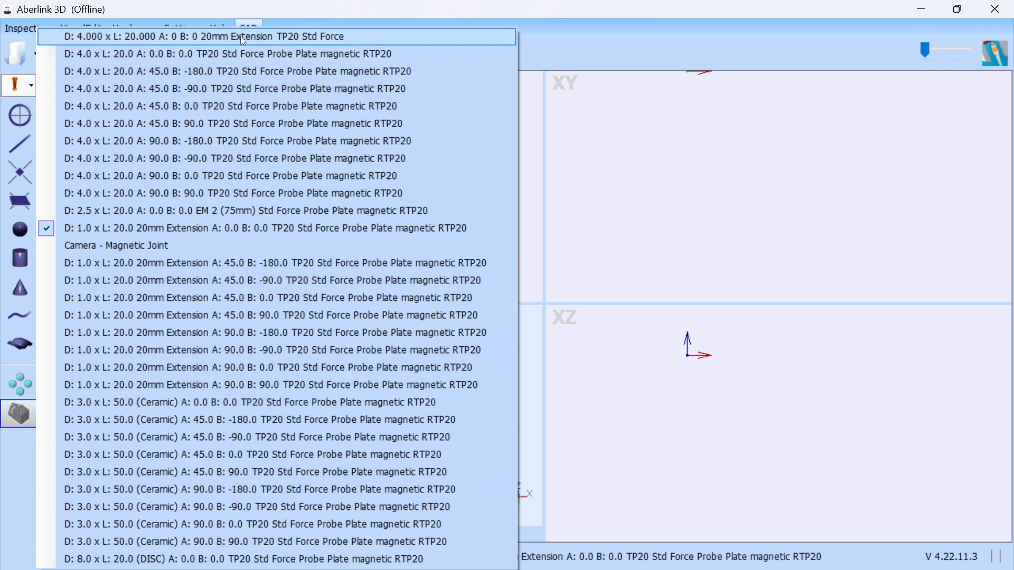
click(175, 36)
middle_drag(299, 374, 309, 369)
click(160, 57)
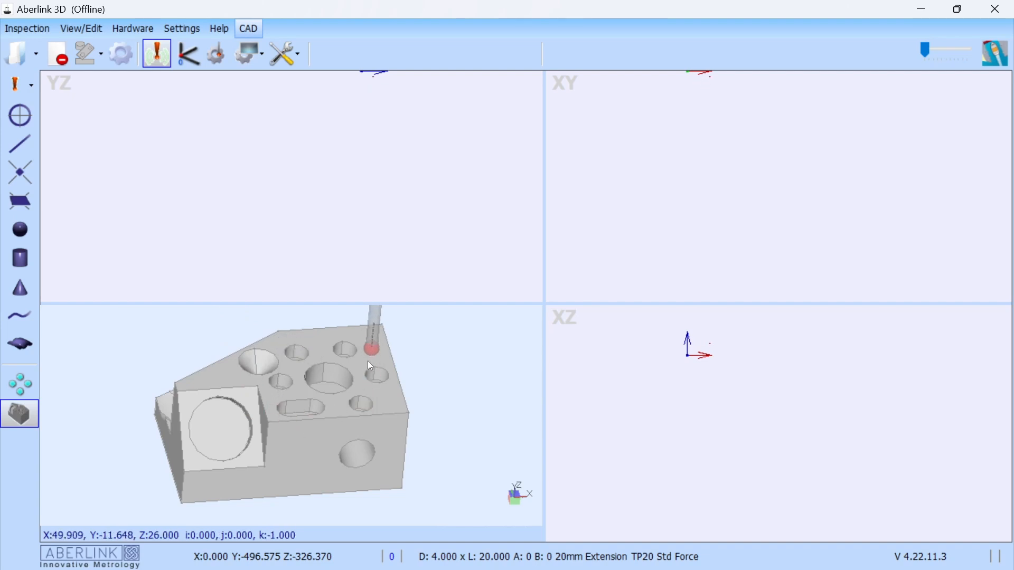
- Measure the model's upper face as a plane with four points near its corners and accept the unit
click(203, 381)
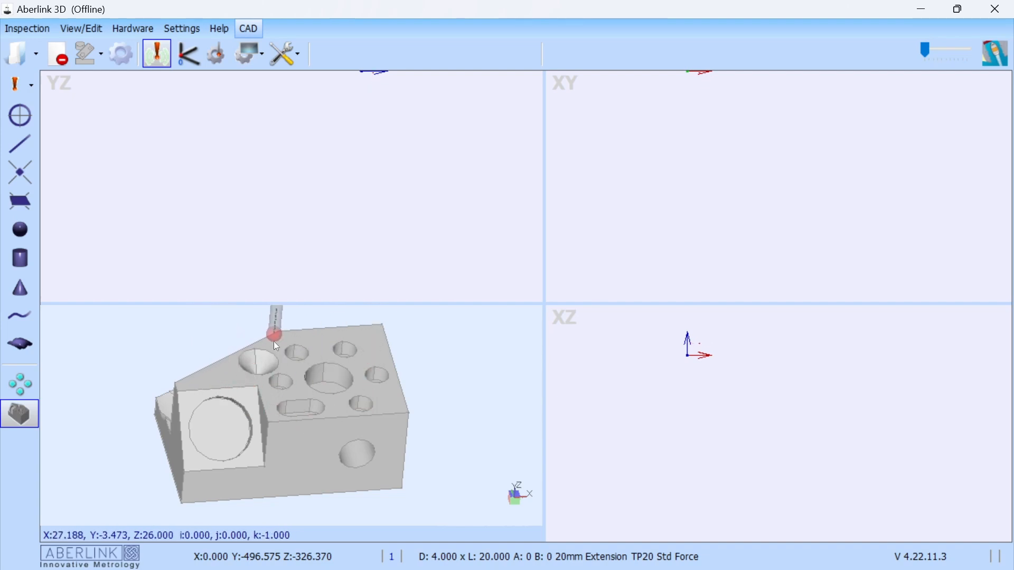
click(292, 342)
click(373, 339)
click(388, 403)
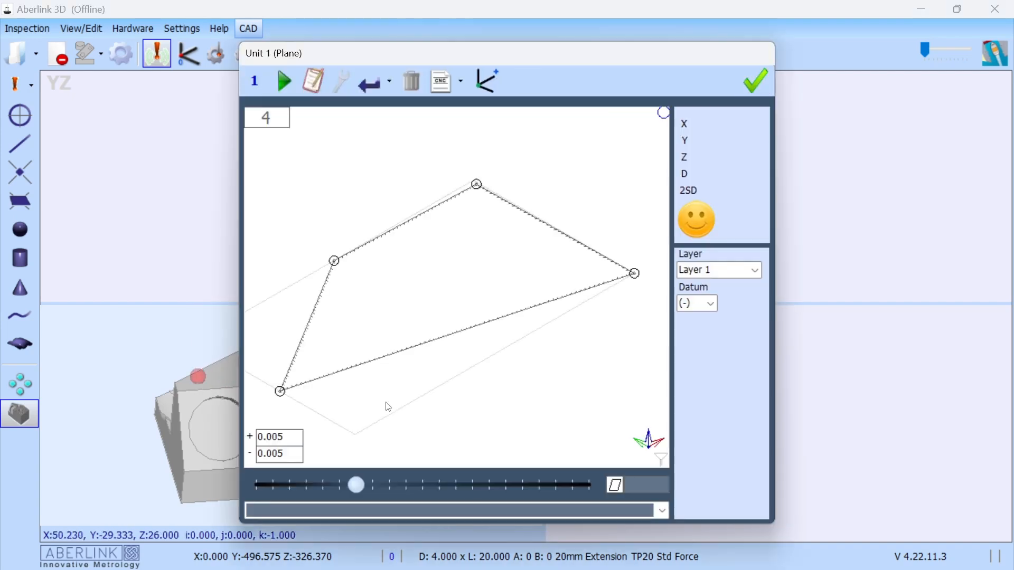
click(755, 79)
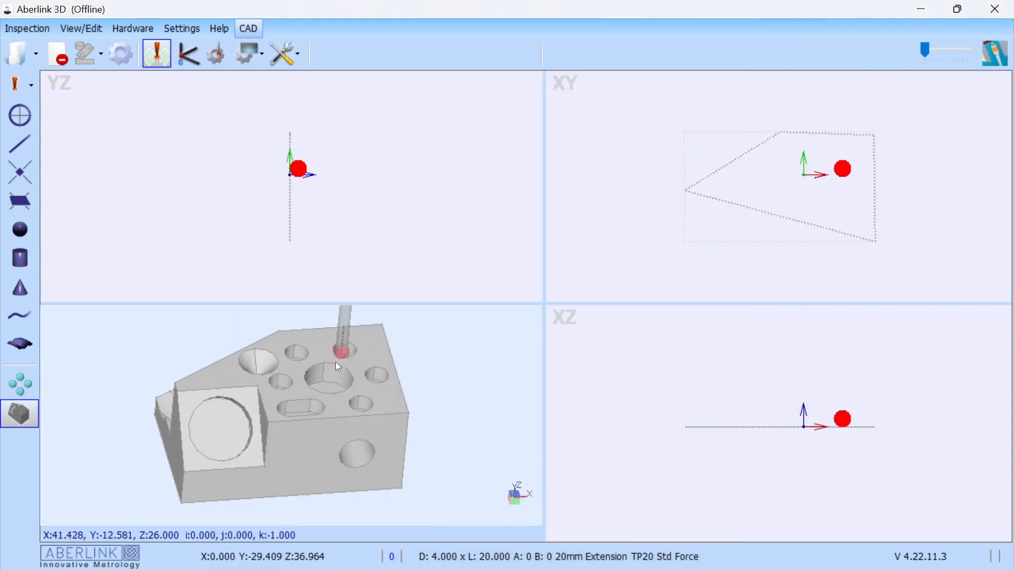
- Measure the large central bore as a circle and the front face's upper edge as a line, accepting both units
click(335, 362)
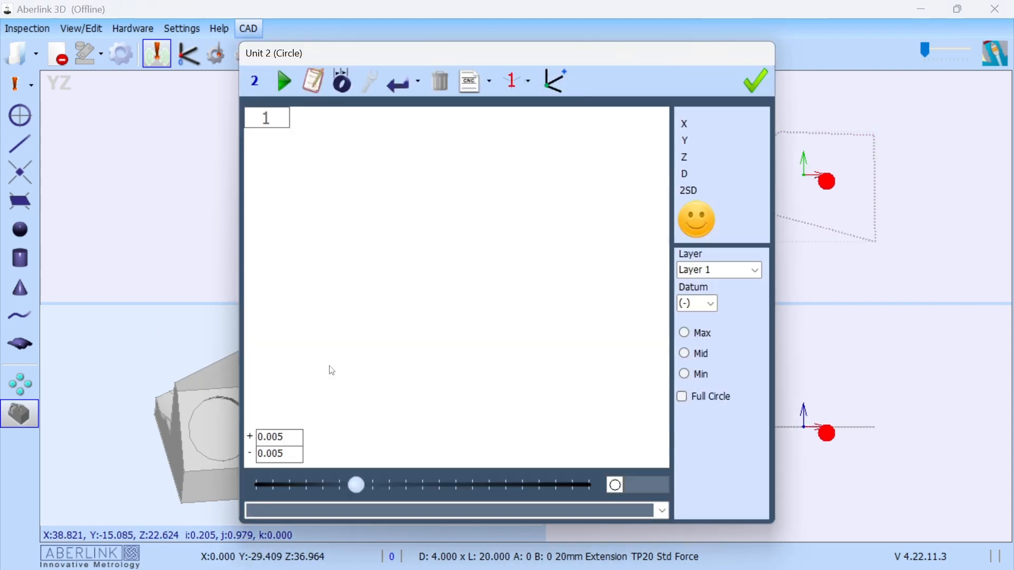
click(755, 79)
click(283, 426)
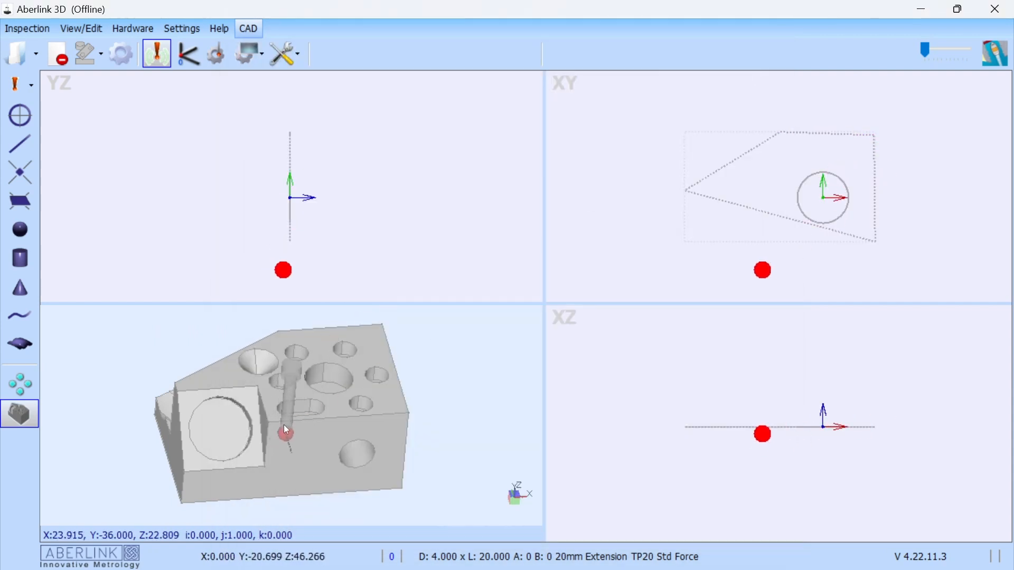
click(380, 421)
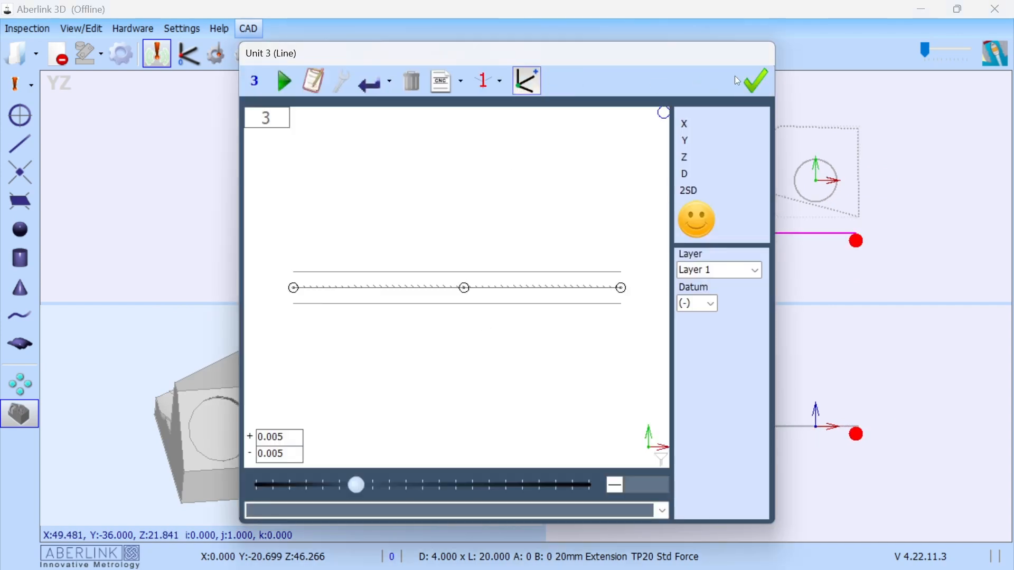
click(755, 79)
- Measure a three-point line along the flat end face beside the holes and accept the unit
drag(509, 339, 308, 406)
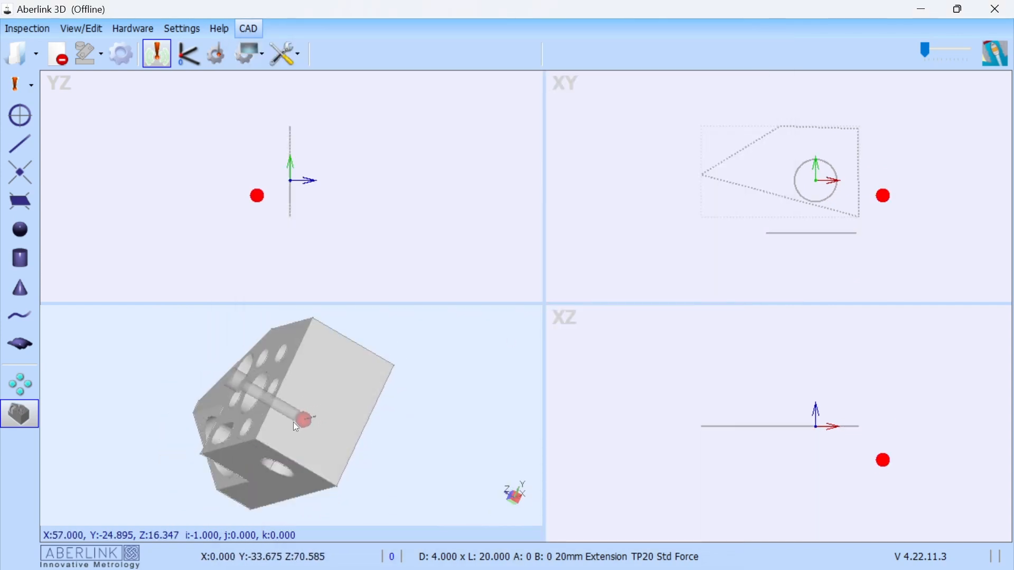
click(273, 432)
click(308, 347)
click(316, 344)
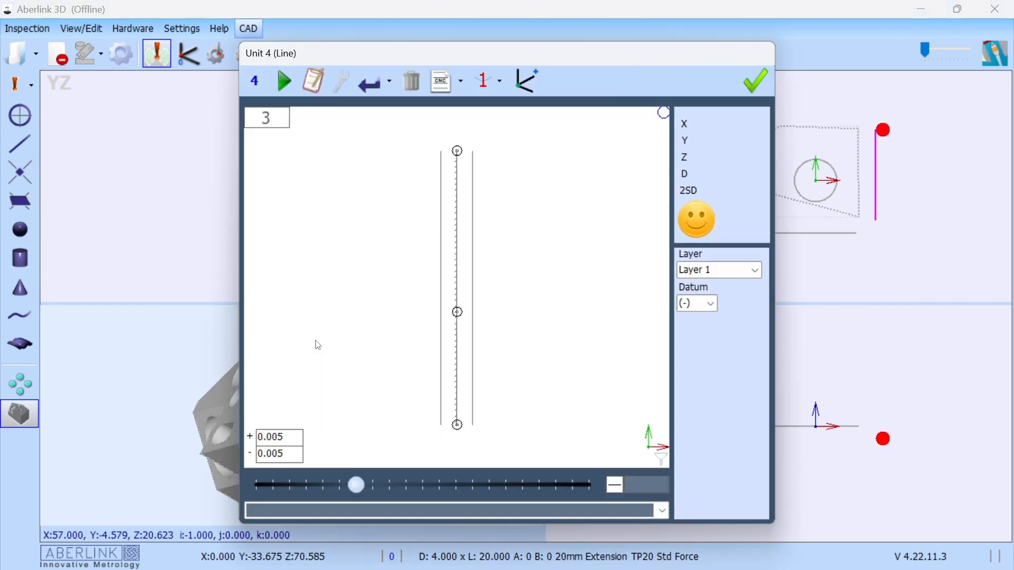
click(755, 79)
- Measure the small rear hole next to the conical hole as a circle and accept the unit
middle_drag(414, 358, 472, 334)
scroll(443, 453, down, 3)
scroll(310, 352, up, 3)
scroll(310, 353, up, 2)
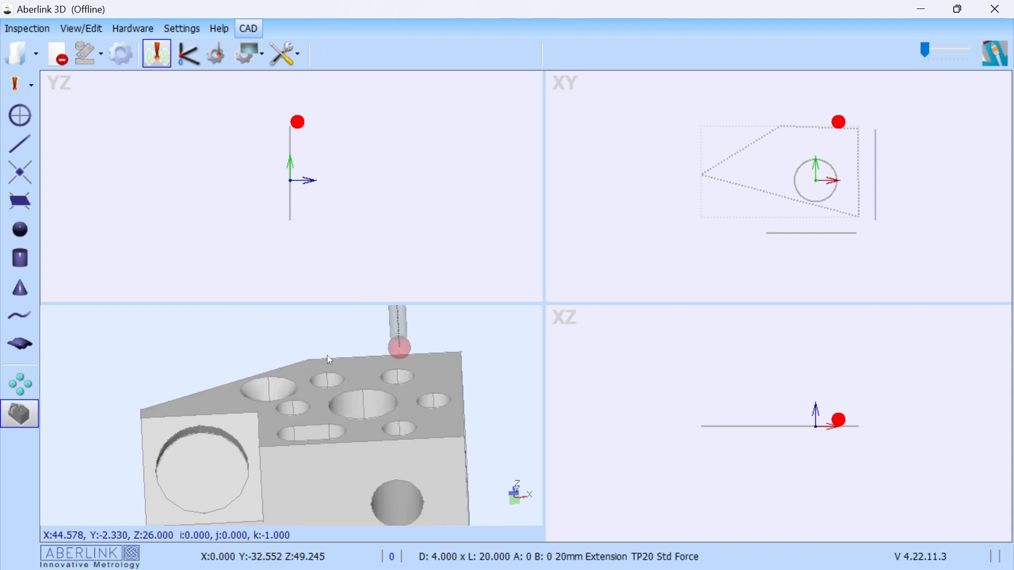
click(327, 376)
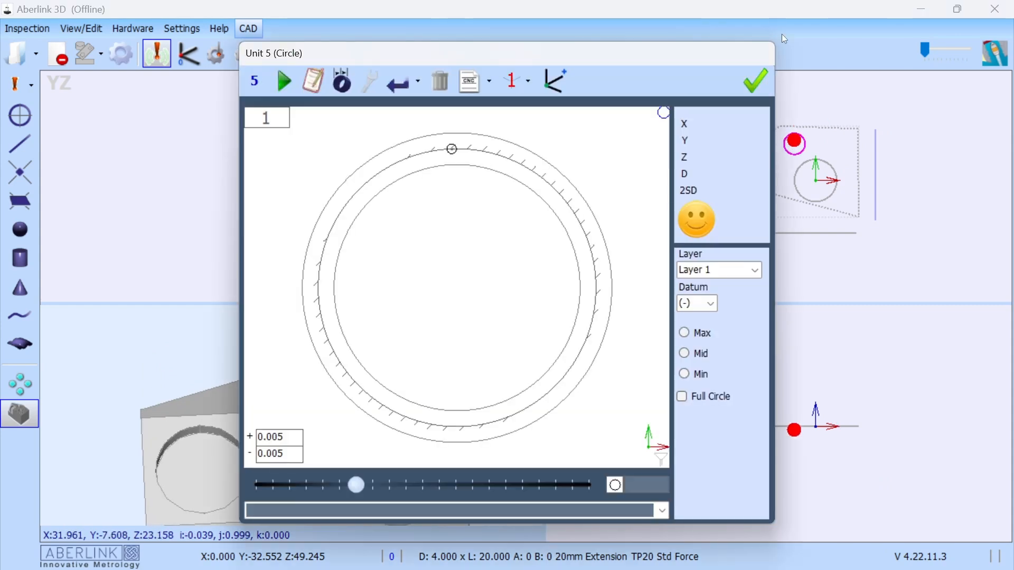
click(755, 80)
- Enlarge the XY view and dimension the large circle's diameter, its distance to the horizontal line, and the small circle's distance to the vertical line
drag(465, 350, 454, 355)
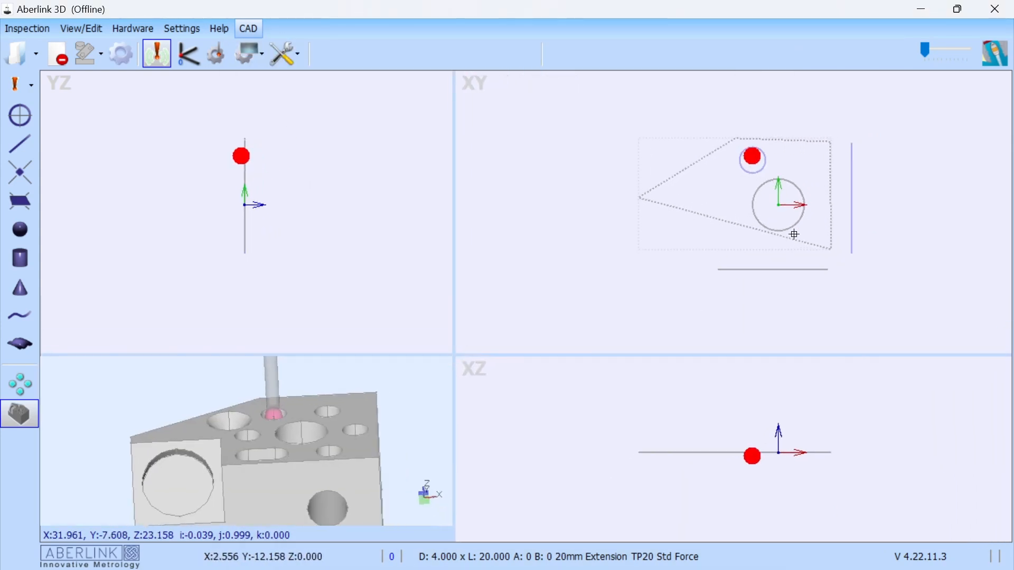
drag(753, 193, 677, 139)
drag(856, 204, 753, 155)
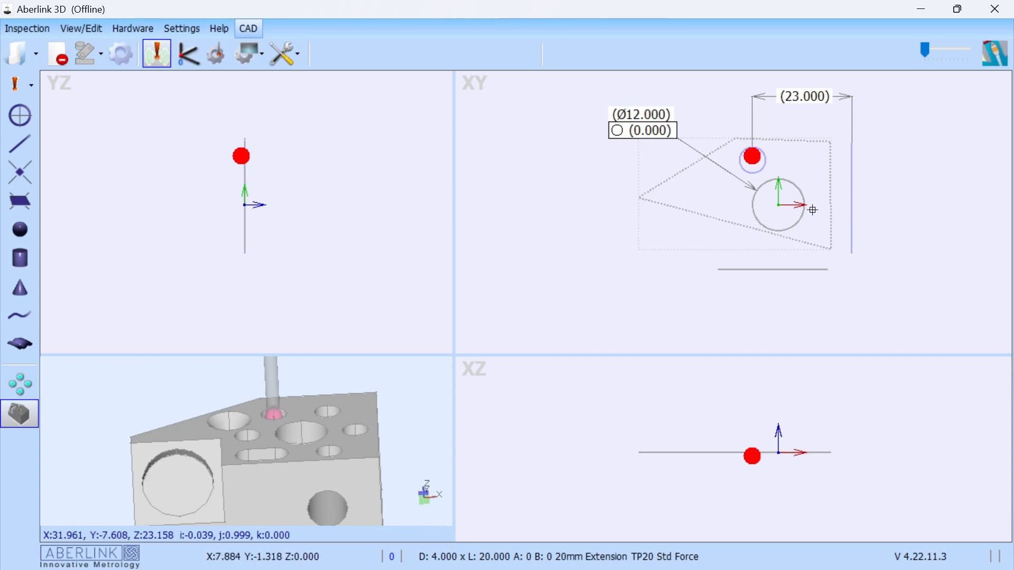
drag(802, 217, 595, 241)
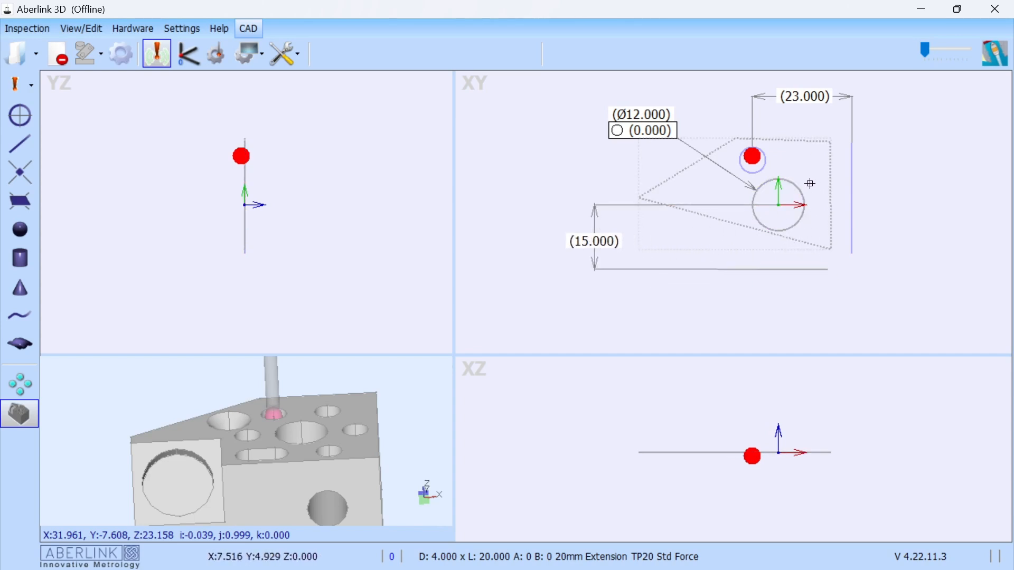
- Add the X distance between the two circles and move the diameter and line-distance dimensions clear of the part
drag(768, 182, 786, 162)
click(803, 170)
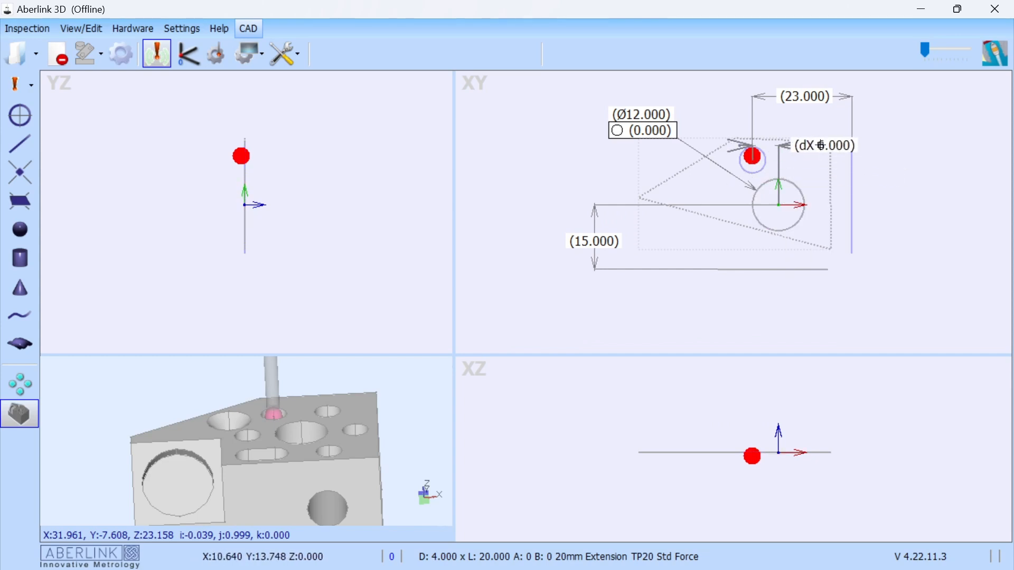
click(681, 83)
drag(796, 98, 918, 124)
drag(669, 129, 579, 115)
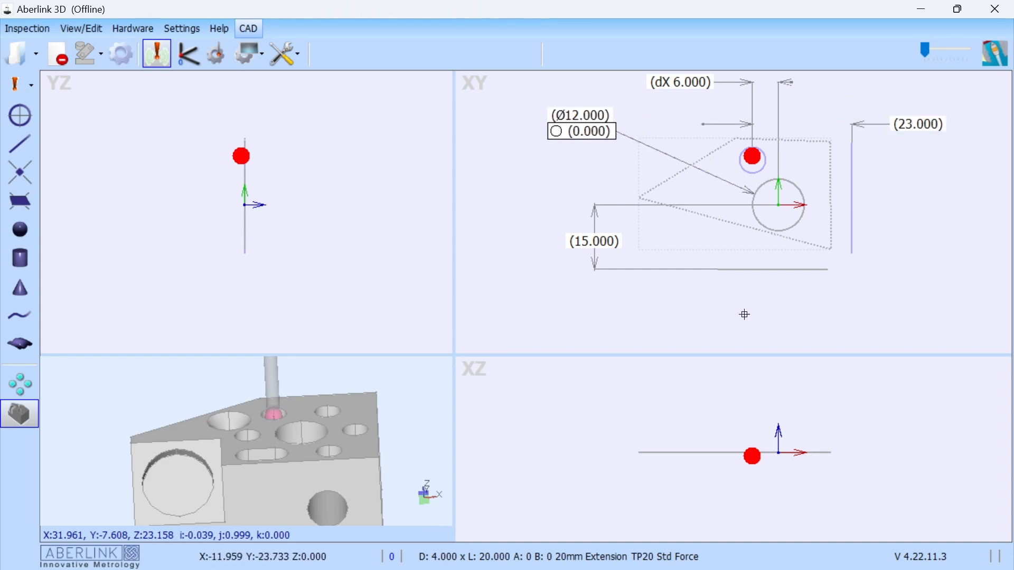
- Save the inspection in the Documents folder under the name Test Piece From CAD
click(22, 36)
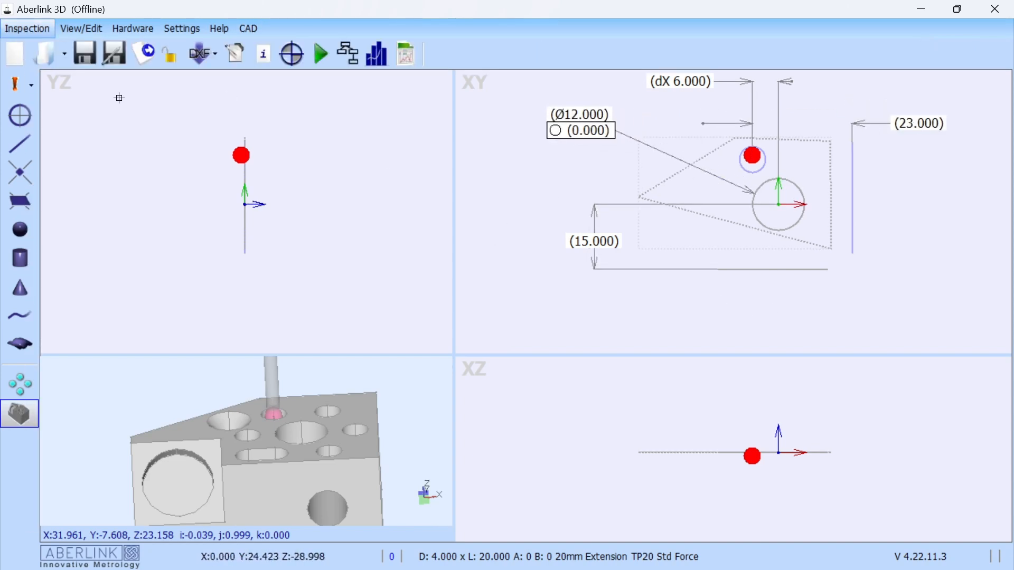
click(123, 44)
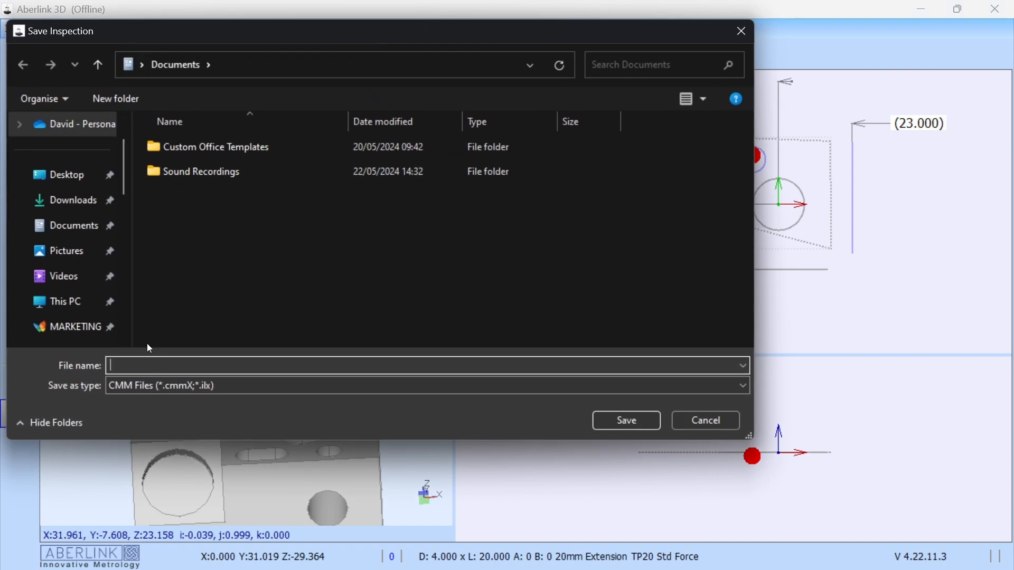
text(Test Piece From CAD)
click(625, 419)
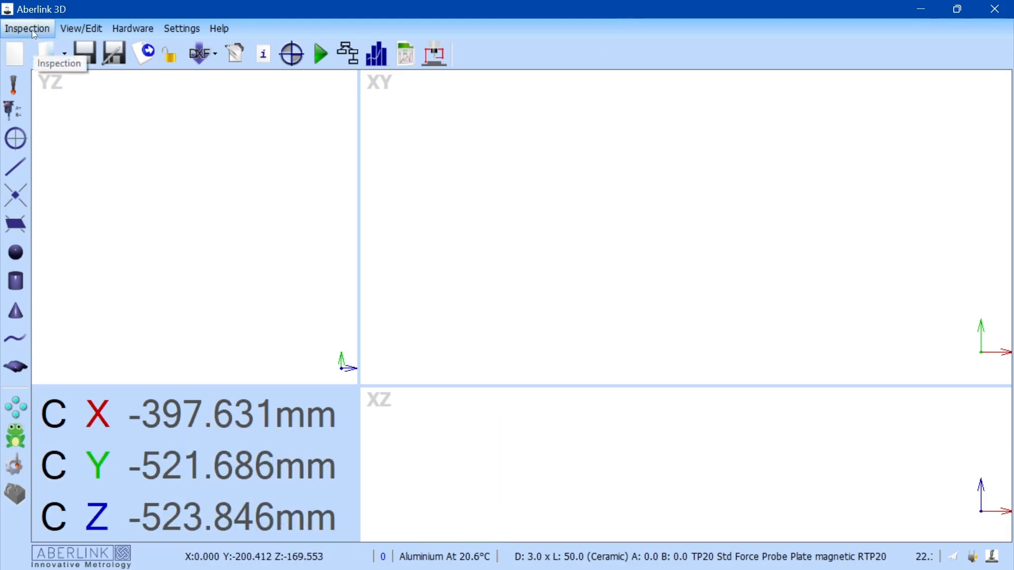
- On the CMM computer, open the inspection Test Piece from CAD.cmmx and link it to the CAD file AberlinkTestPiece_New.STEP
click(47, 56)
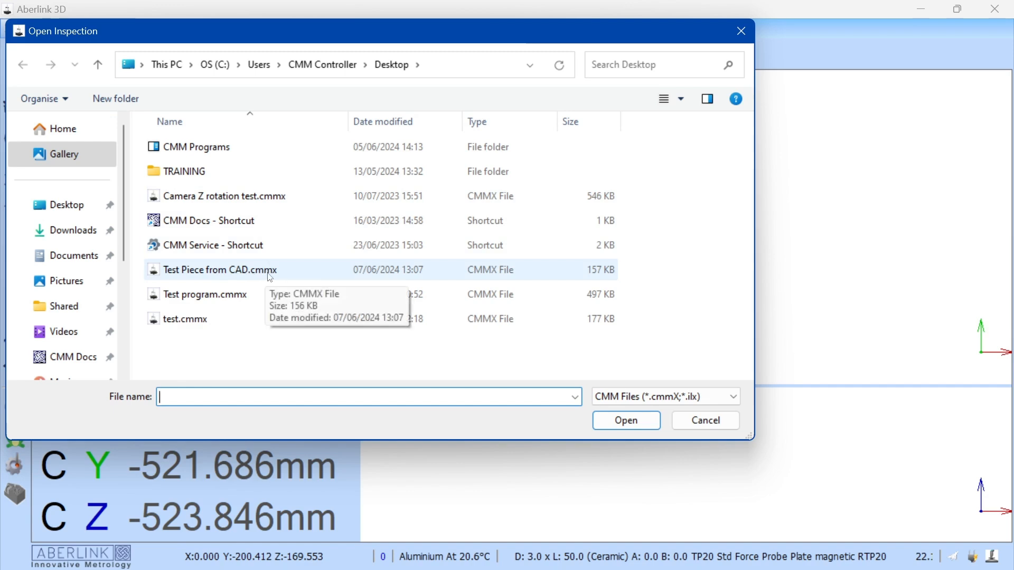
double_click(239, 272)
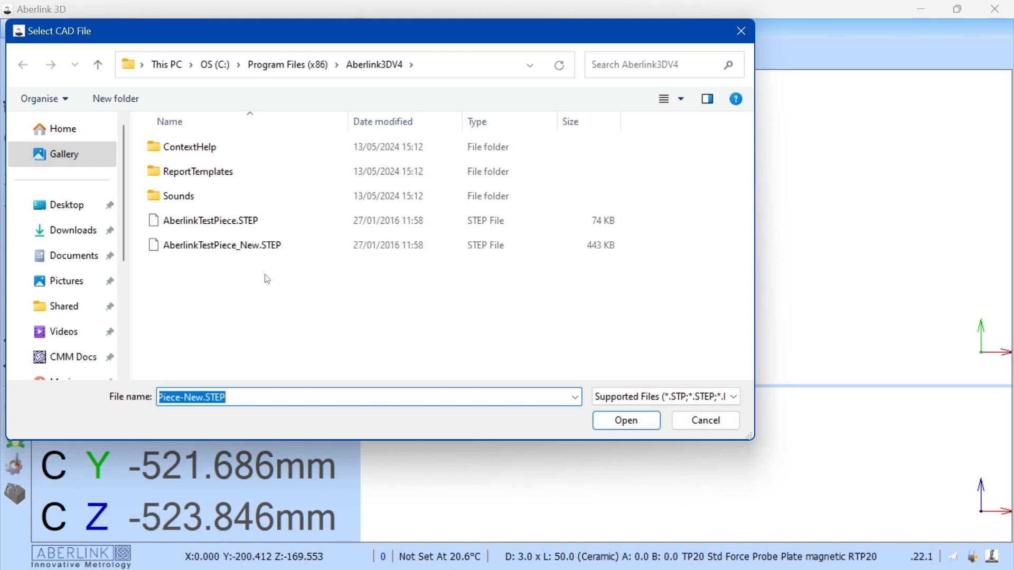
double_click(236, 246)
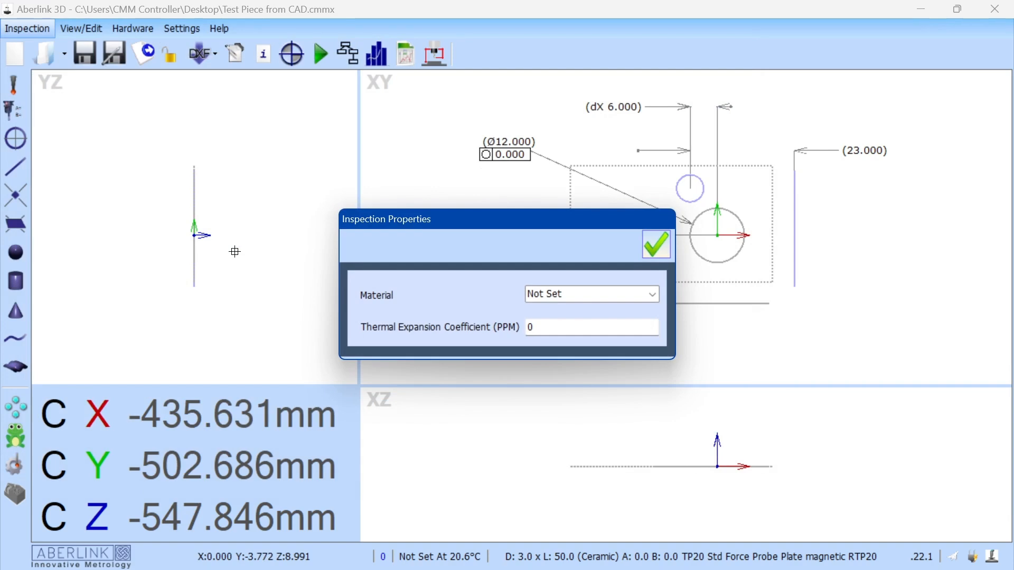
- Set the inspection material to Aluminium (23ppm) and accept the inspection properties
click(653, 294)
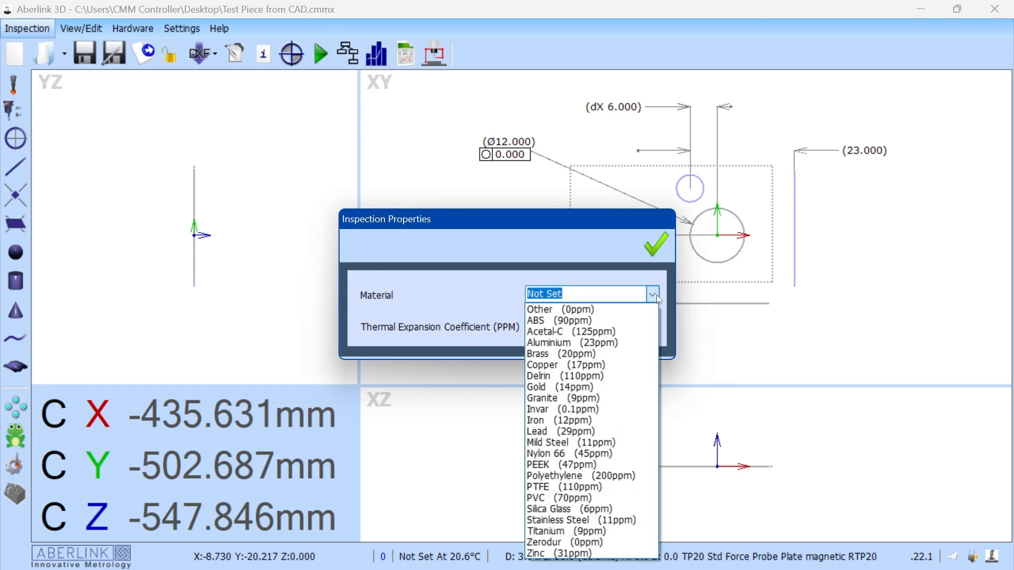
click(570, 347)
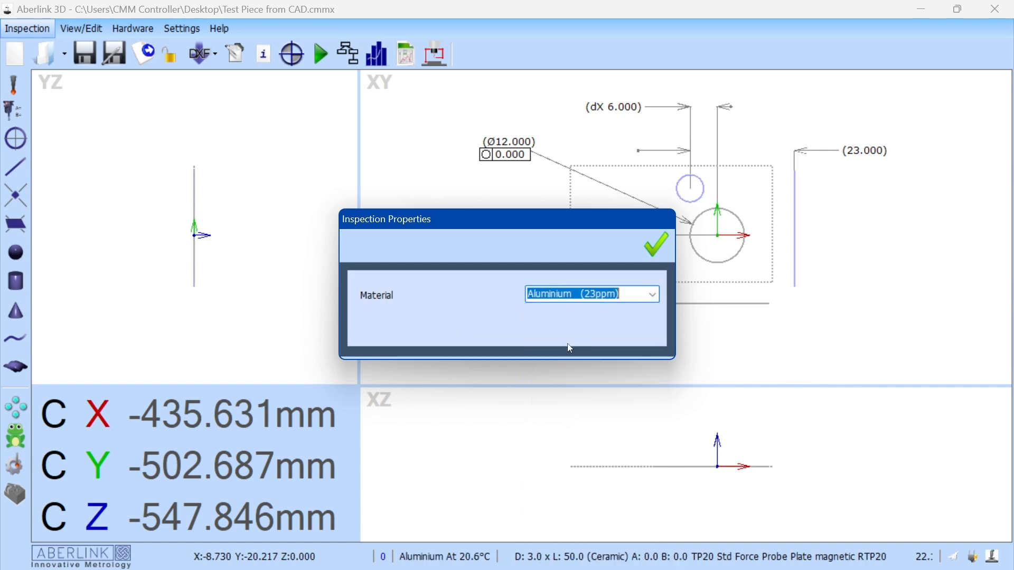
click(653, 248)
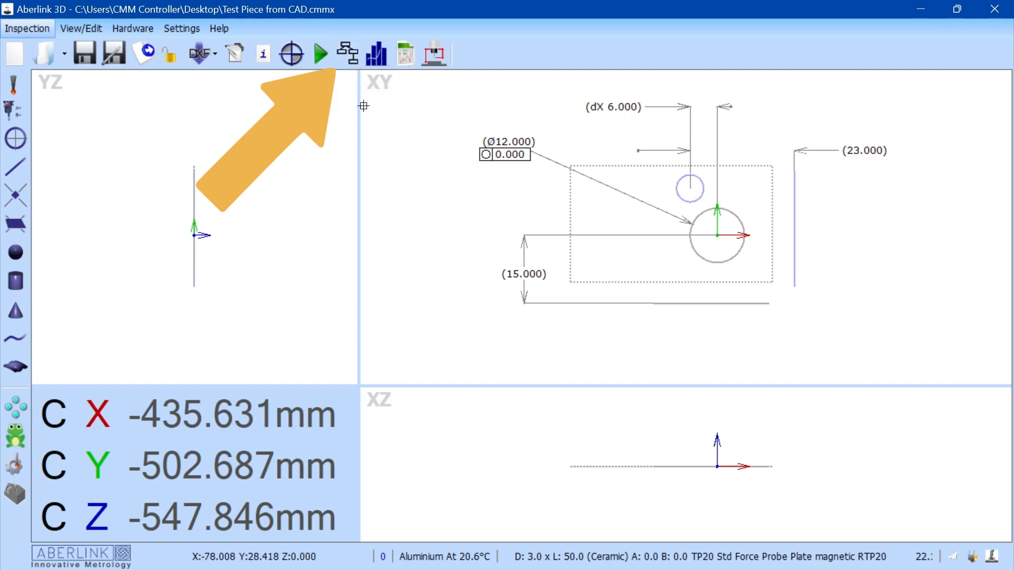
- Open the inspection program and map its D: 4.000 x L: 20.000 probe to the available D: 3.0 x L: 50.0 (Ceramic) A: 0.0 B: 0.0 probe
click(346, 62)
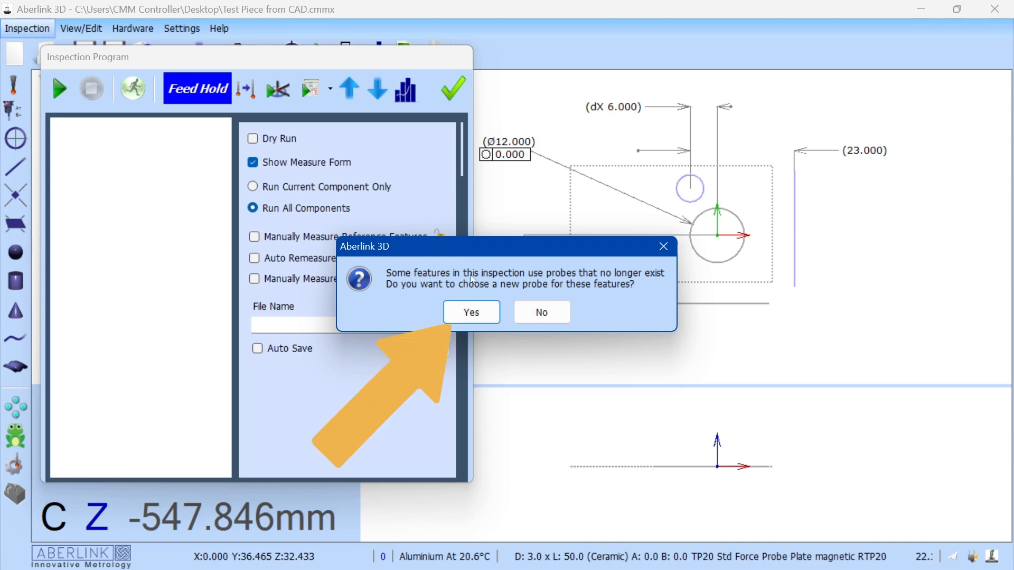
click(472, 312)
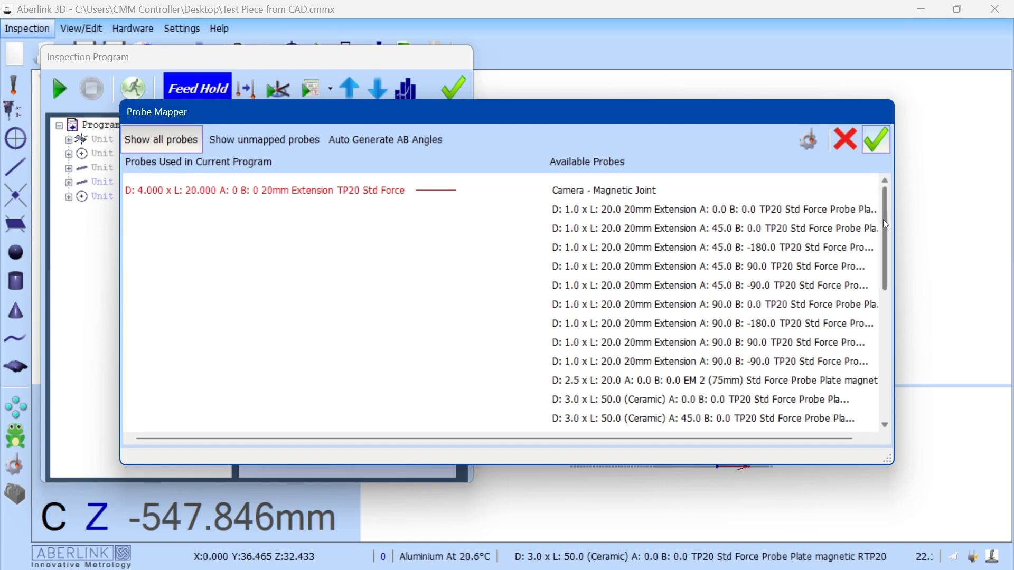
mouse_move(886, 224)
mouse_down()
mouse_move(882, 322)
mouse_move(882, 207)
mouse_up()
click(210, 192)
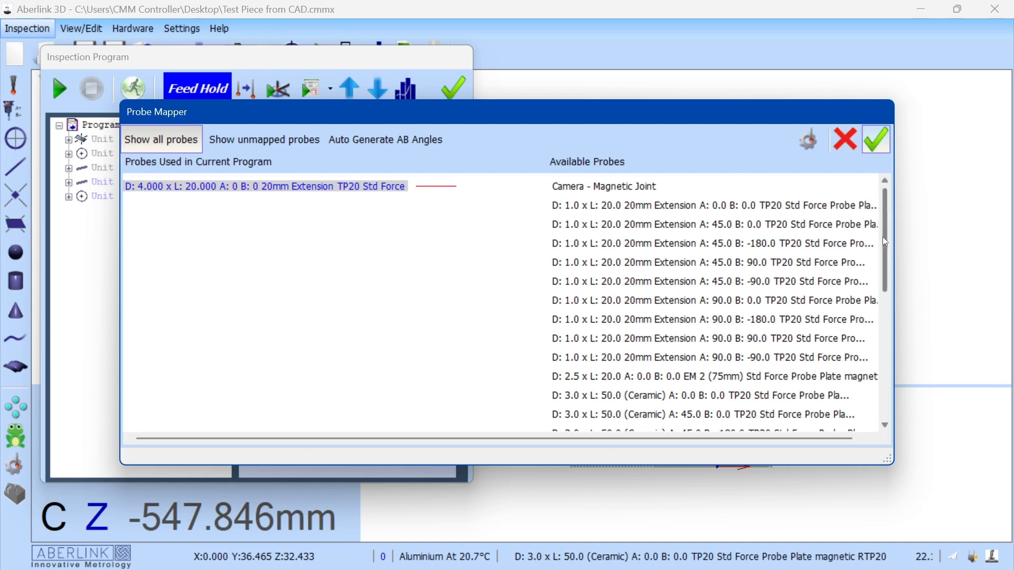
drag(883, 236, 886, 386)
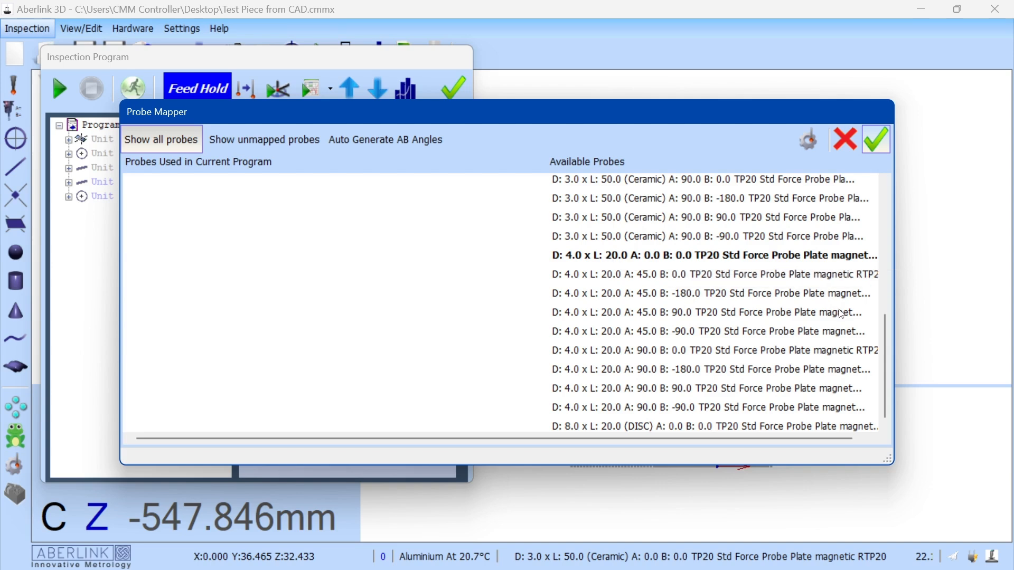
drag(885, 336, 865, 344)
drag(884, 328, 784, 191)
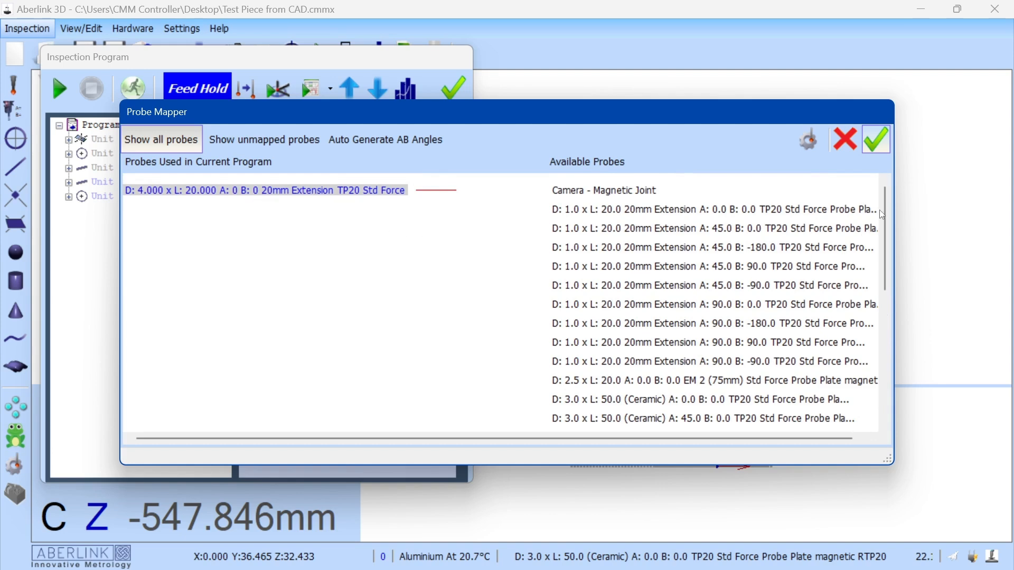
drag(883, 207, 876, 280)
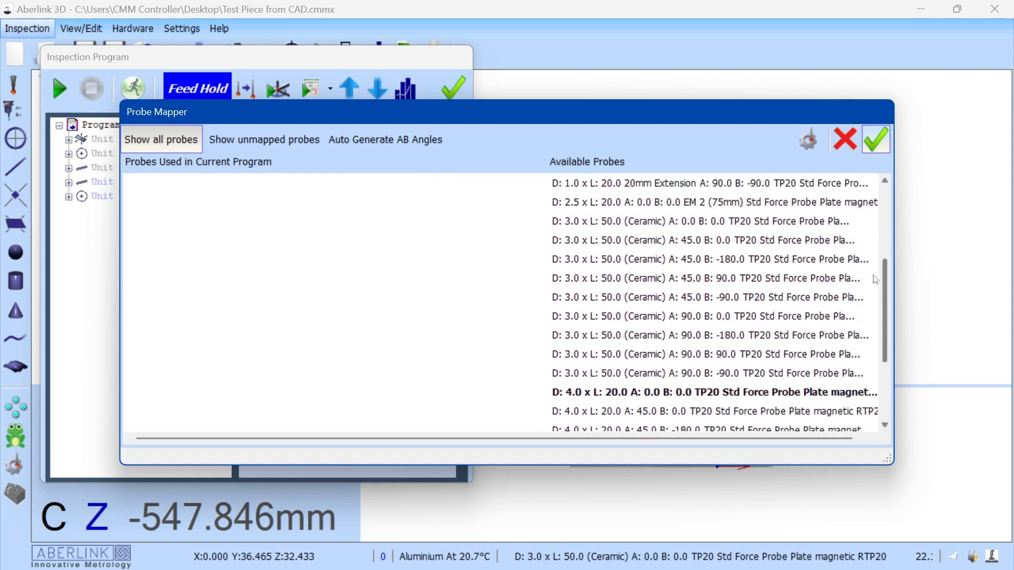
click(622, 222)
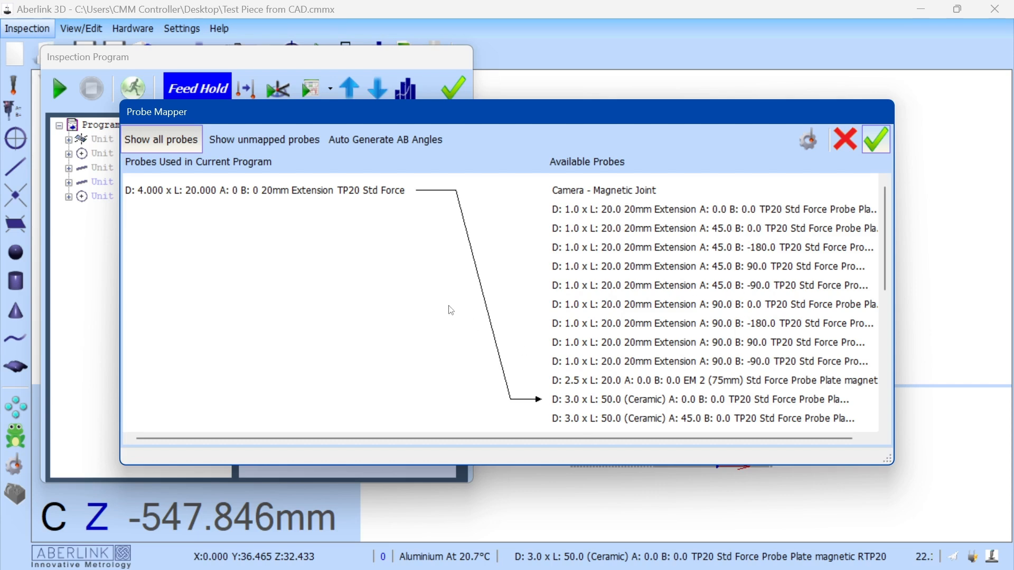
click(876, 137)
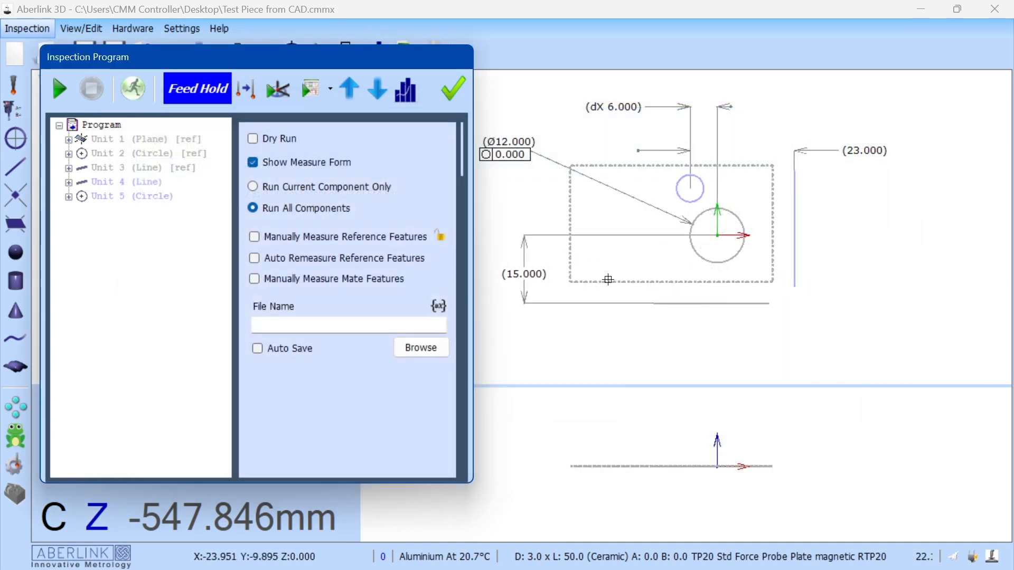
- Enable manual measurement and automatic remeasurement of the reference features, and accept the inspection program settings
click(256, 237)
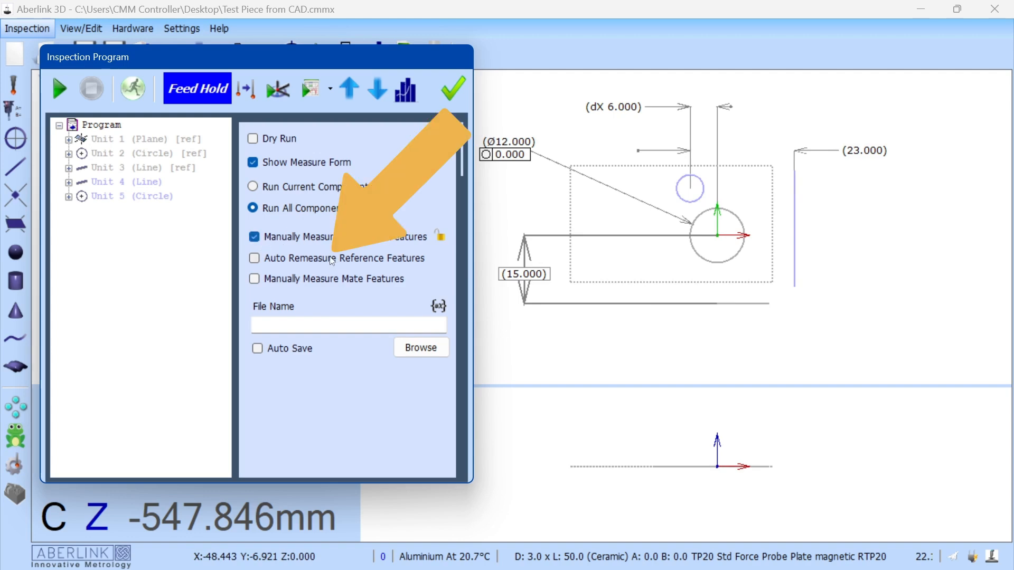
click(258, 258)
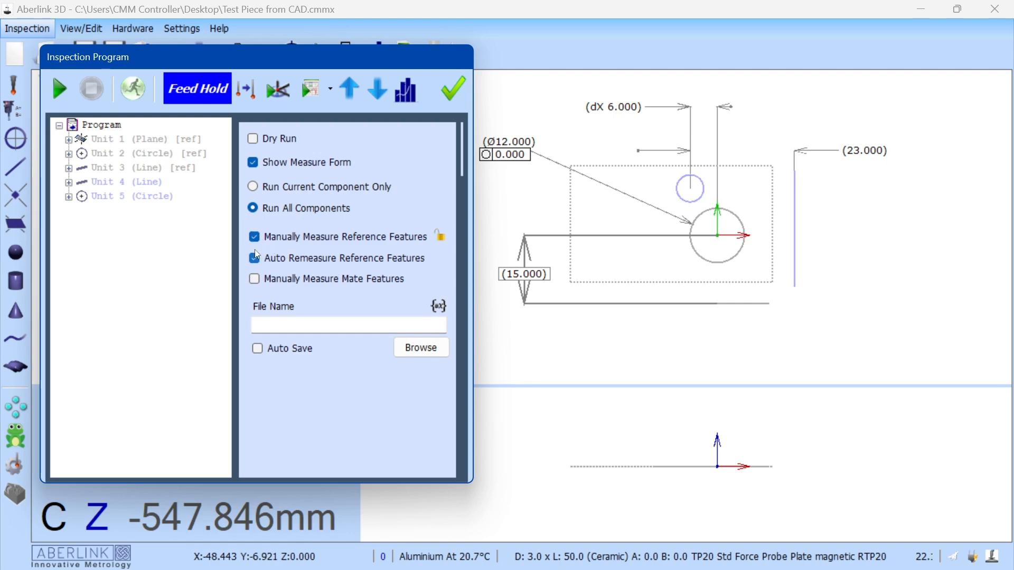
click(451, 95)
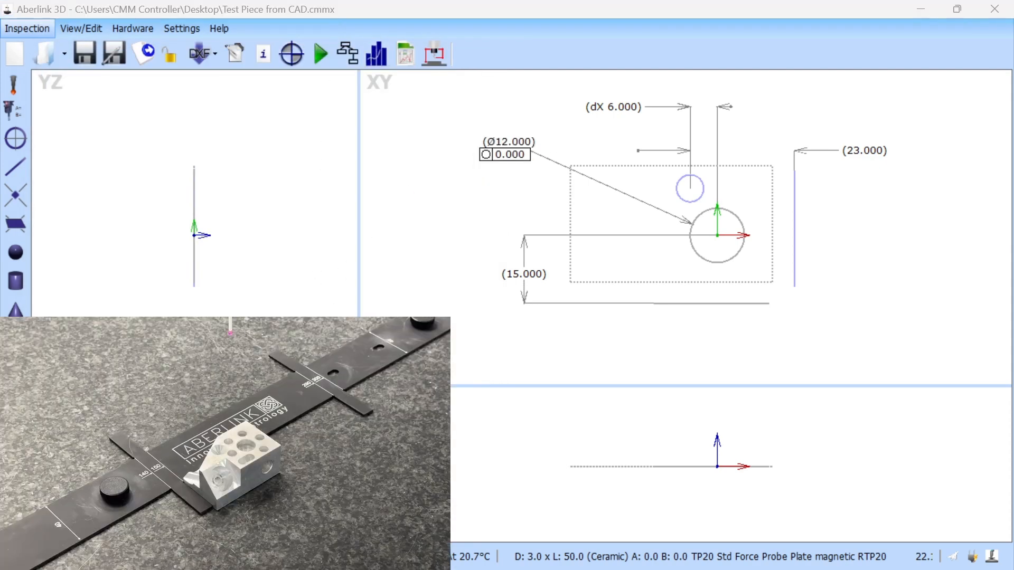
- Run the inspection program, answer the SPC save prompt, and start the automatic run once the reference features are measured manually
click(321, 54)
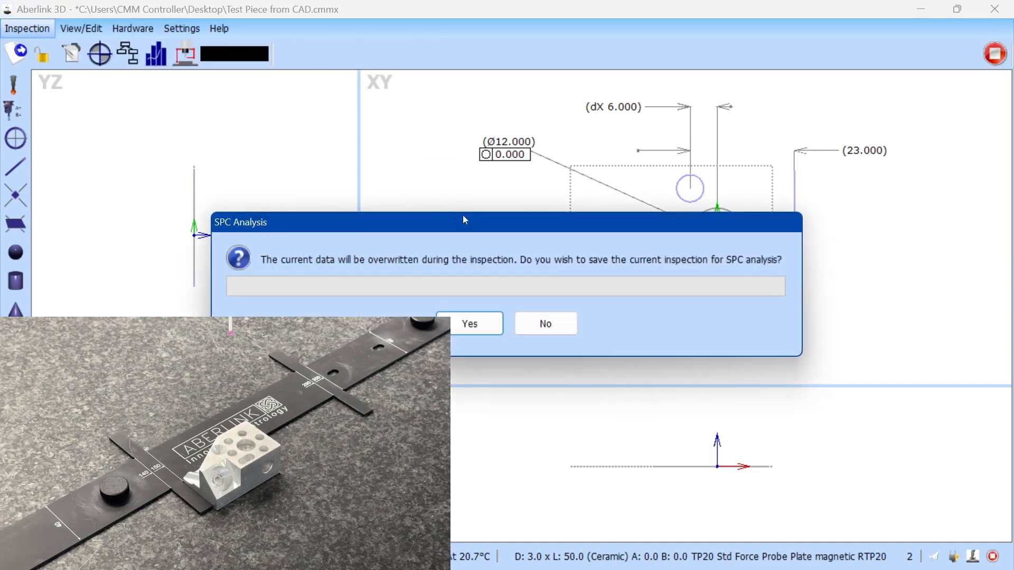
drag(479, 222, 470, 123)
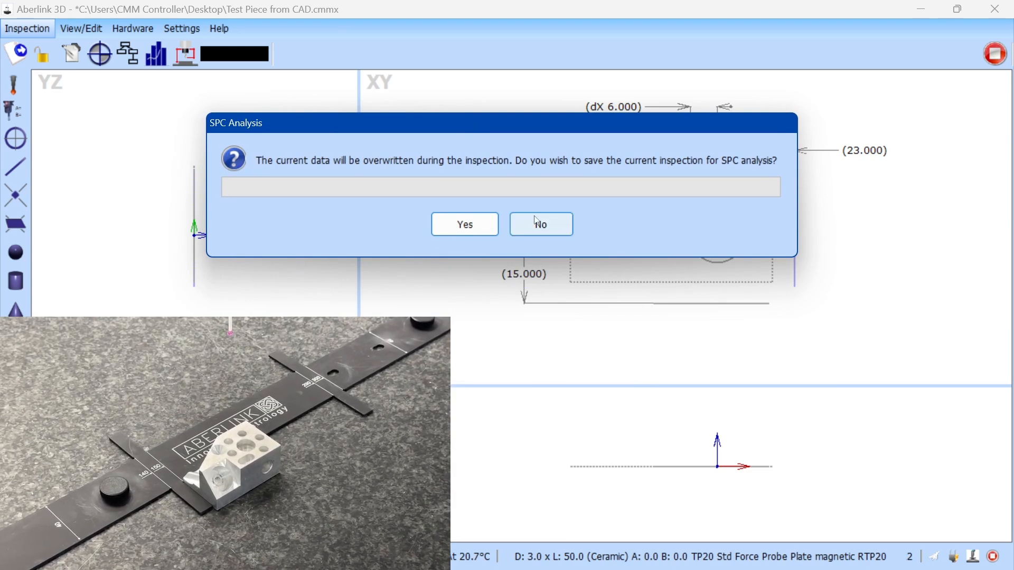
click(481, 227)
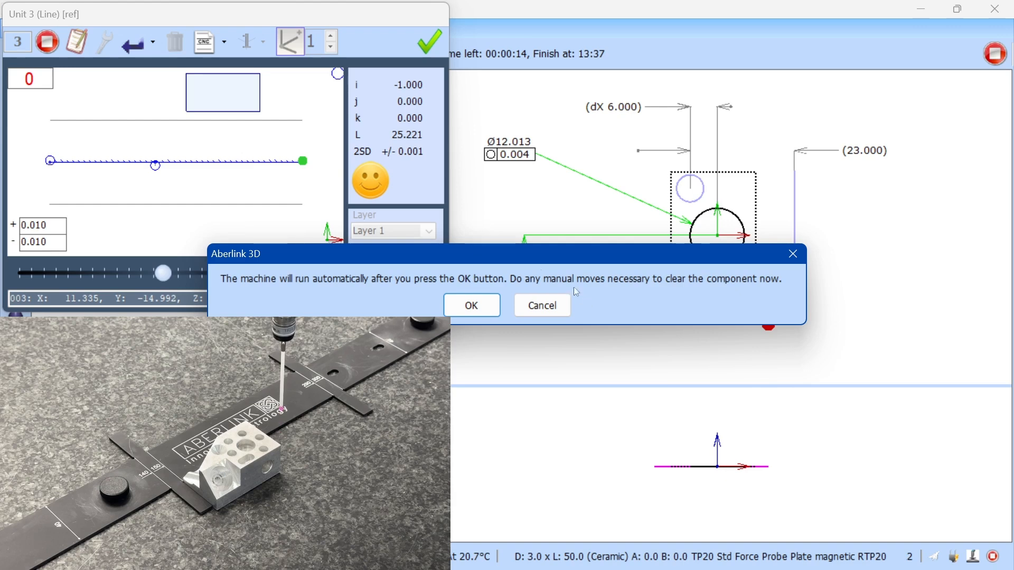
drag(530, 262, 534, 216)
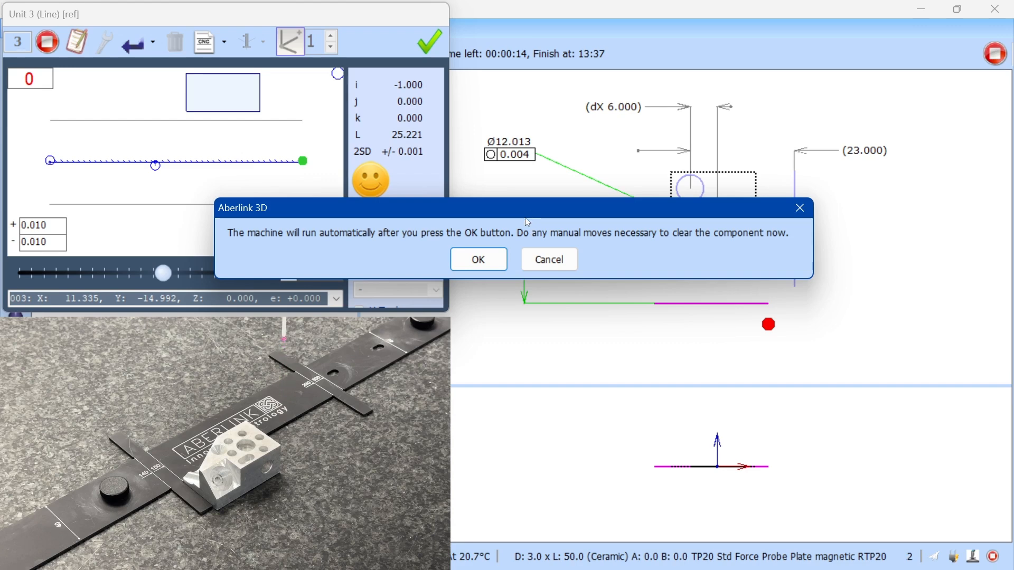
click(495, 259)
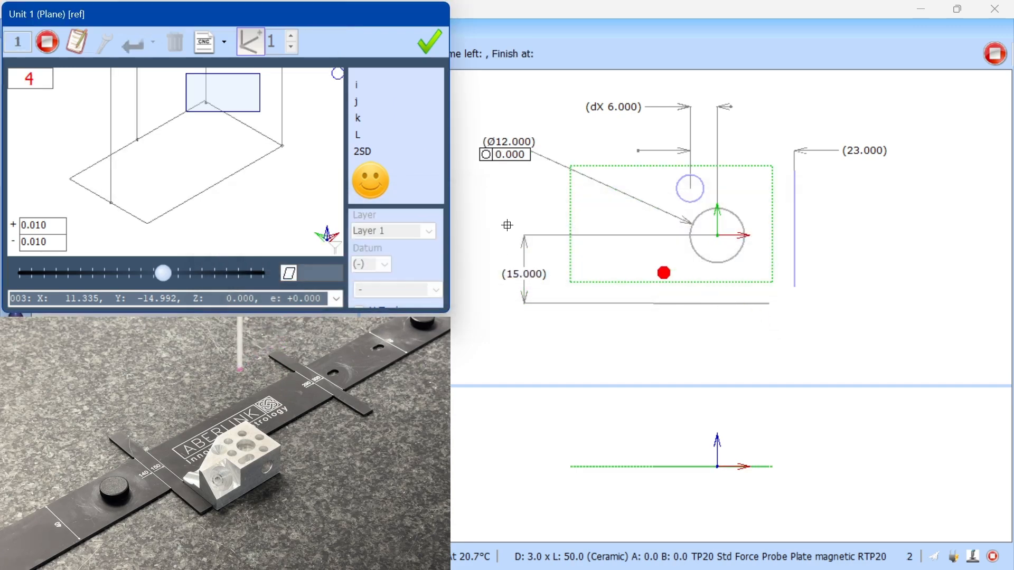